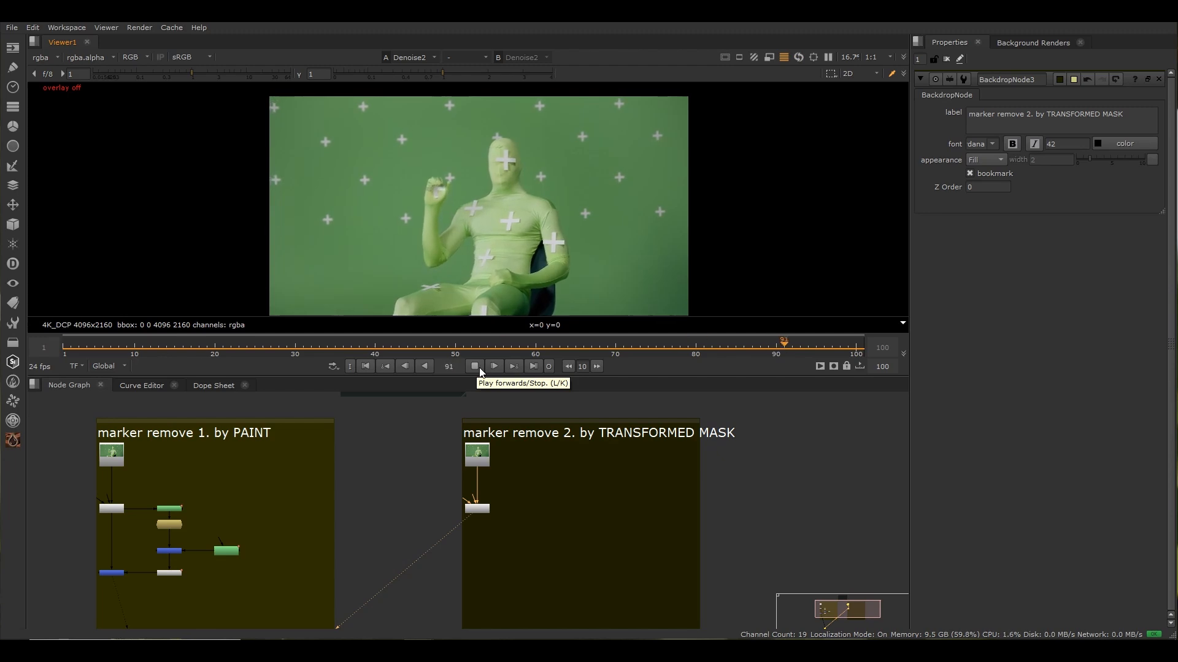
Stop the playback and add a TransformMasked node connected to Denoise2's output.
click(480, 366)
scroll(497, 512, up, 4)
click(502, 523)
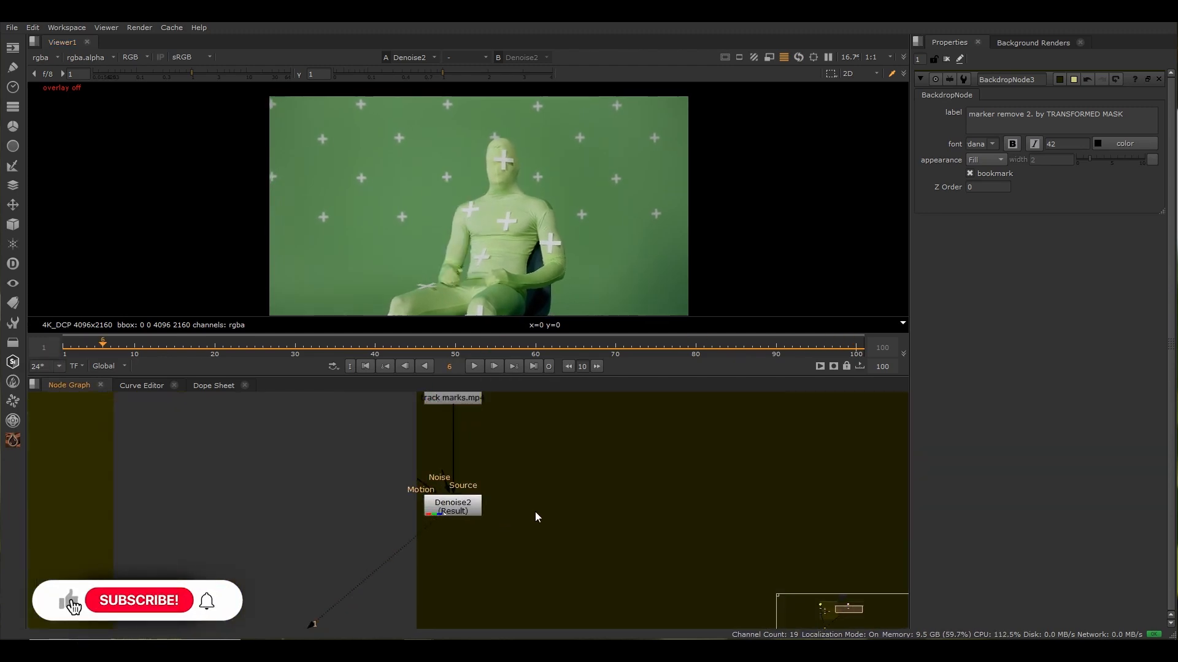
key(Tab)
text(TRA)
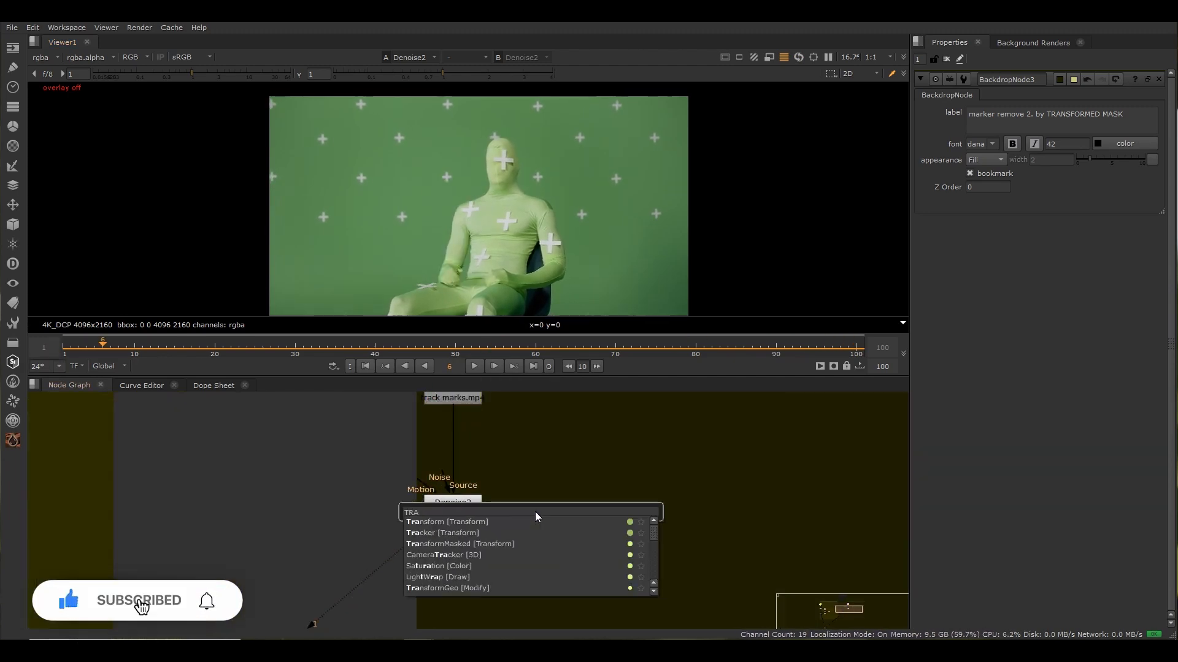
text(NSFO)
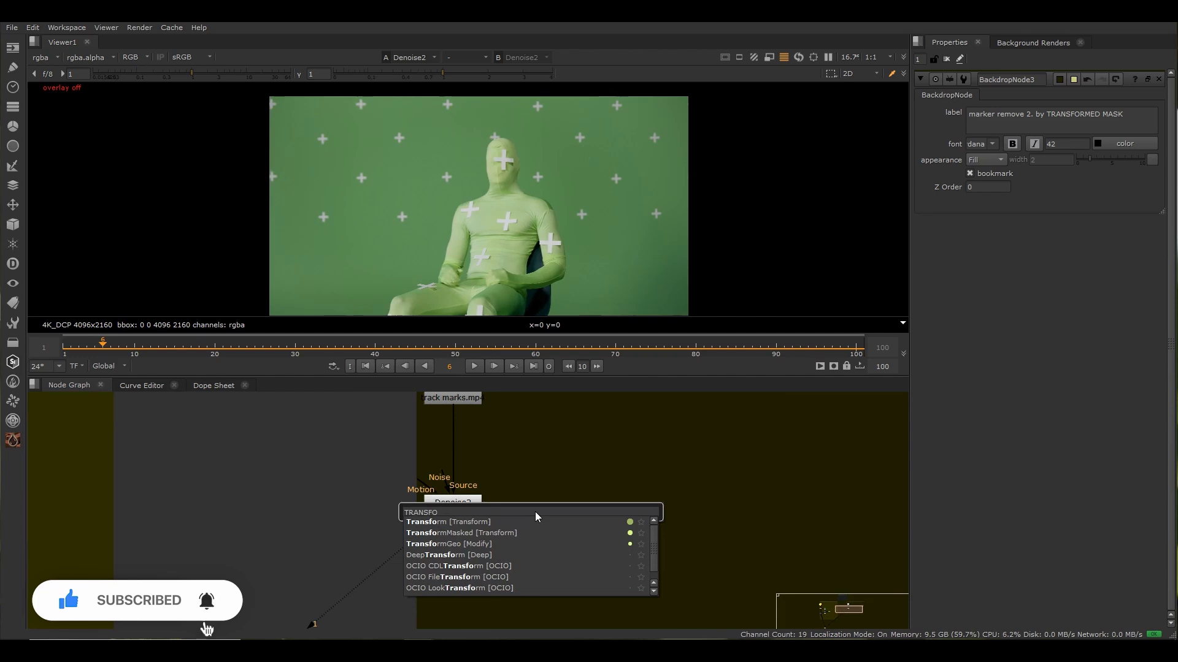
key(Down)
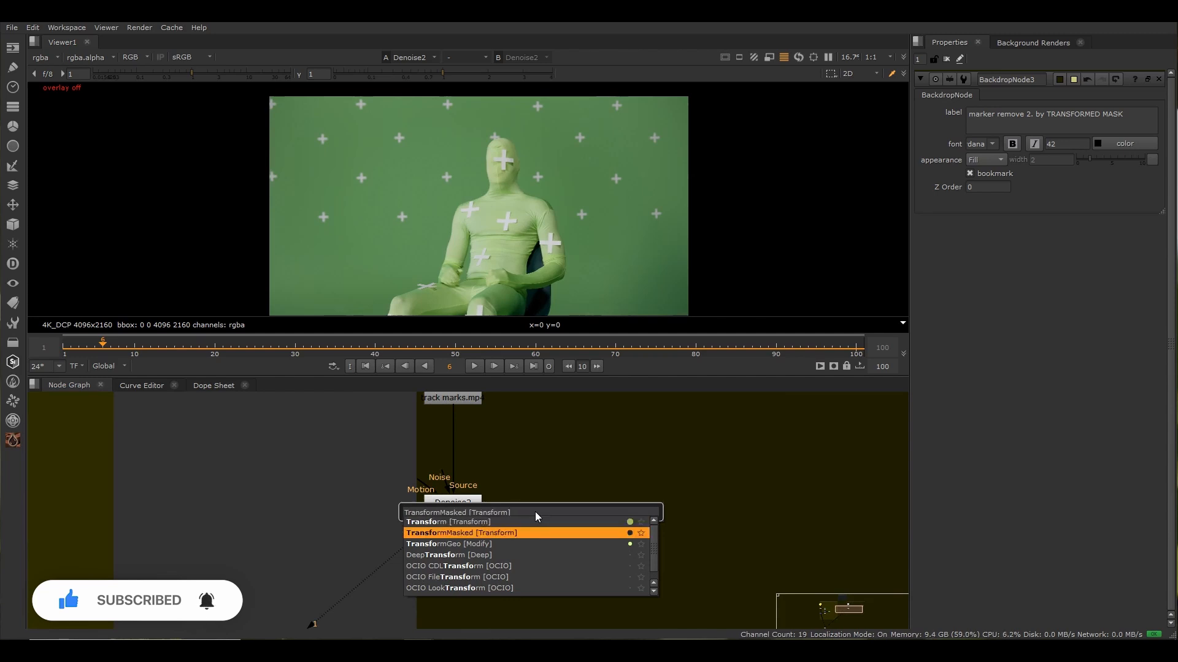
click(494, 534)
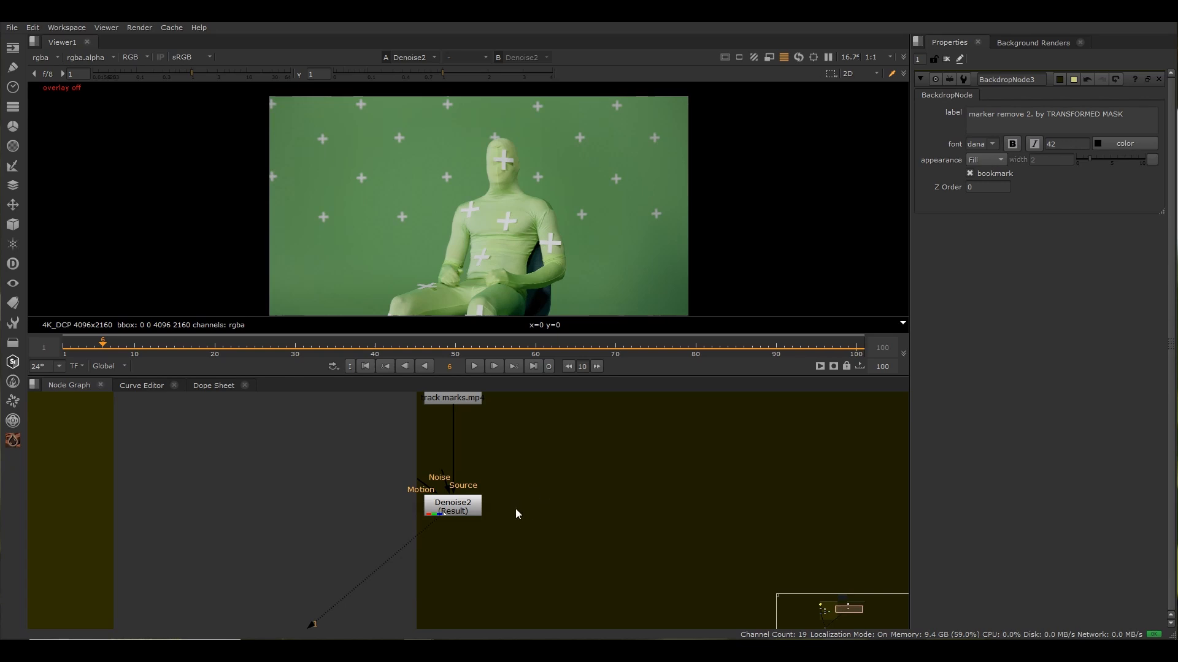
key(t)
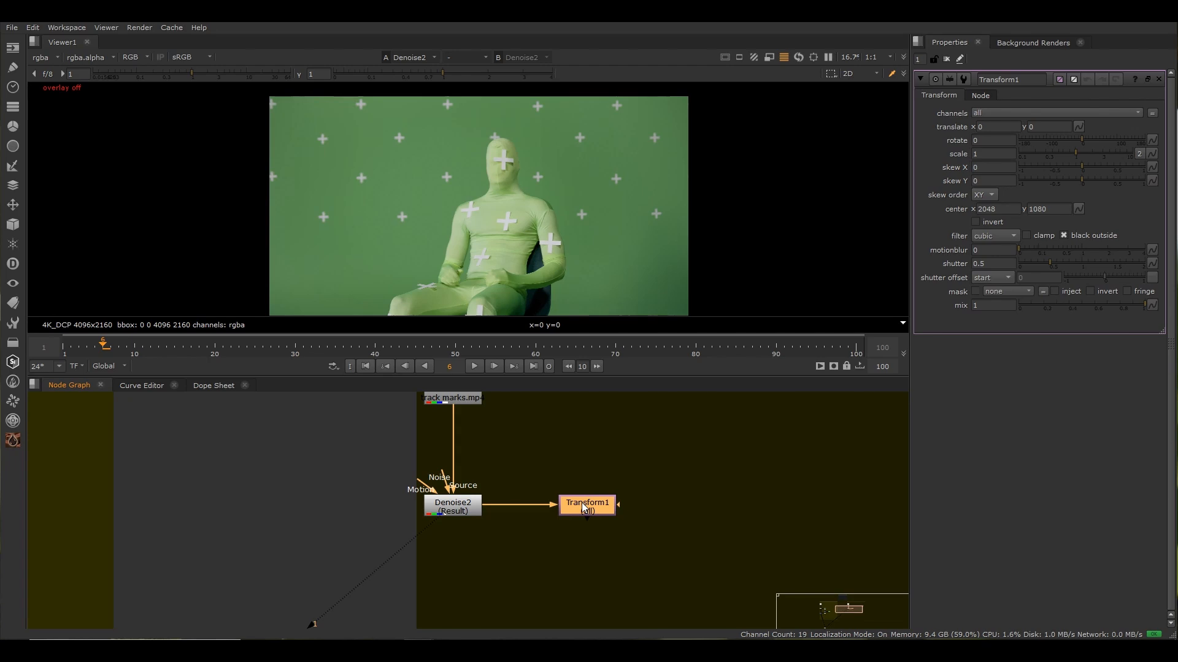
View Transform1 and place it below Denoise2, with a new Roto node beside it connected as its mask.
key(1)
drag(582, 506, 447, 585)
middle_drag(463, 583, 444, 535)
click(496, 529)
key(o)
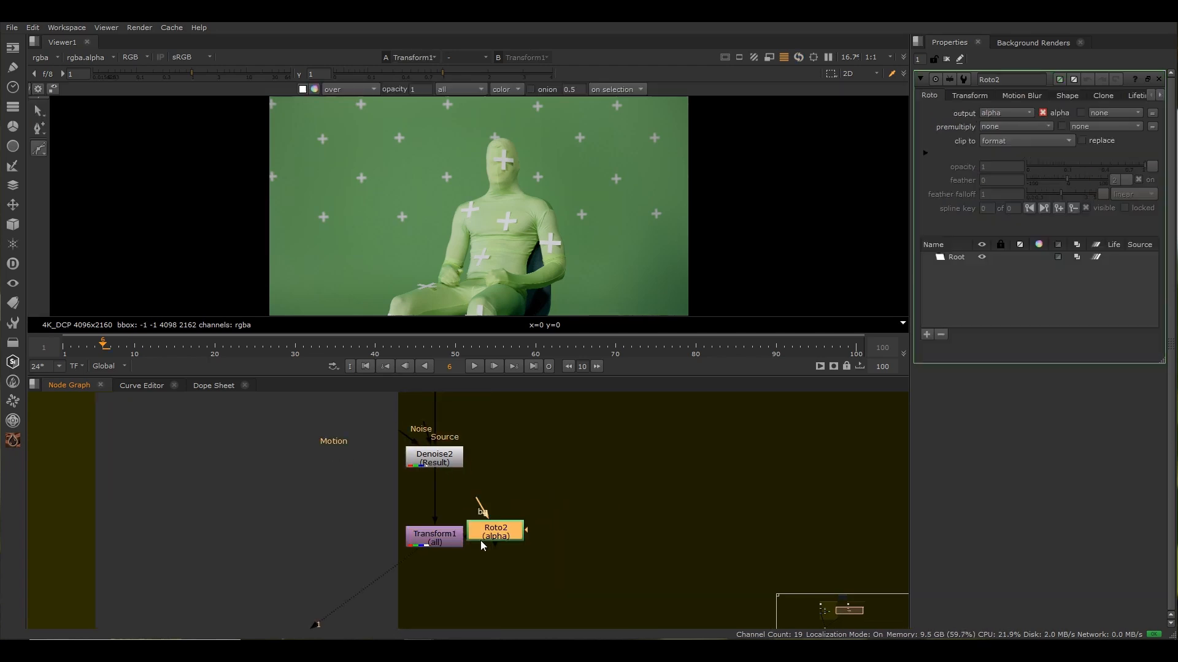
drag(494, 538, 532, 546)
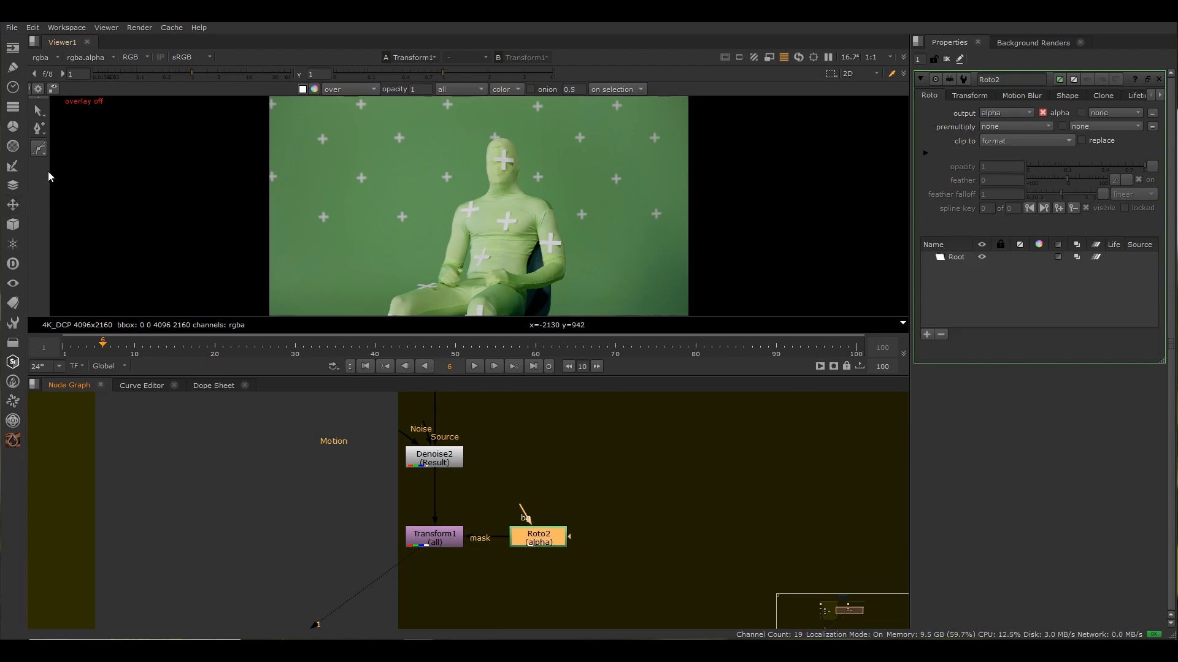
Draw an ellipse in Roto2 around the second cross from the left in the third row of background markers.
right_click(39, 148)
click(70, 180)
scroll(341, 167, up, 3)
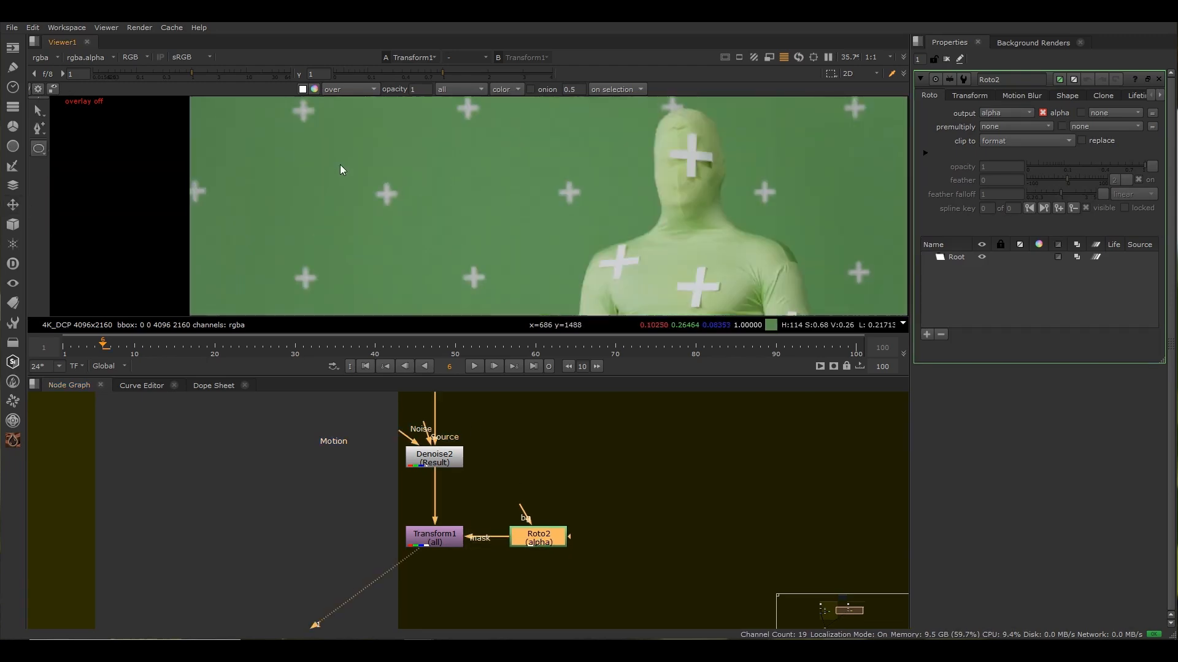
scroll(341, 170, up, 5)
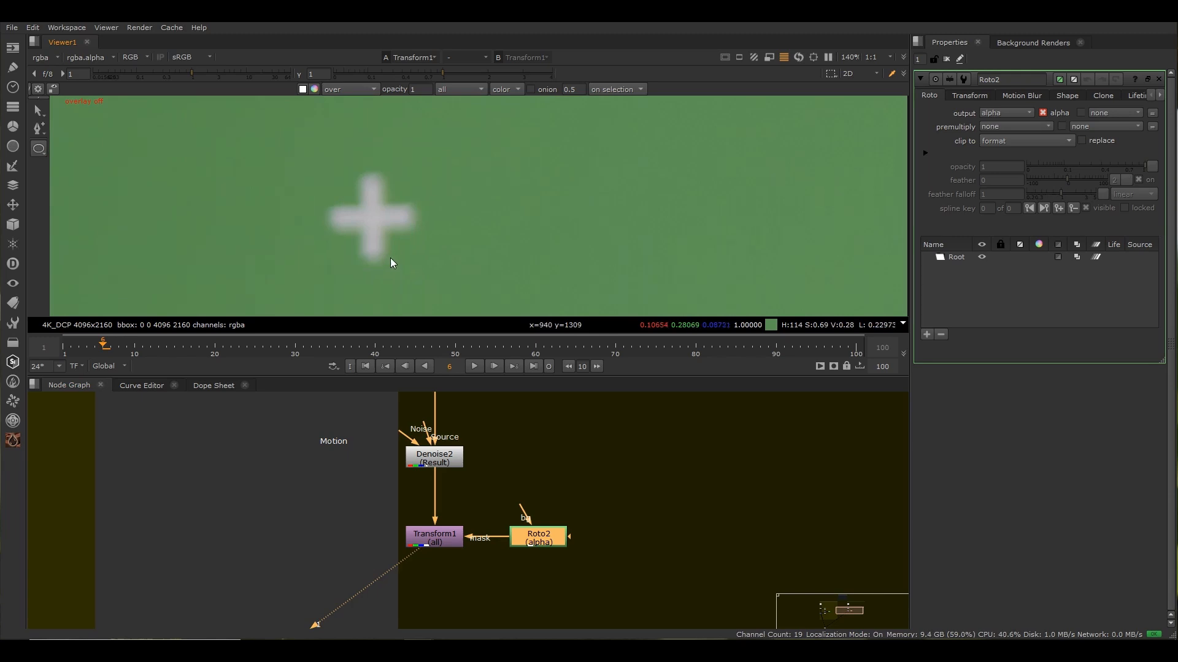
middle_drag(390, 258, 384, 259)
key(q)
mouse_move(281, 159)
mouse_down()
mouse_move(419, 287)
mouse_move(409, 290)
mouse_up()
drag(441, 157, 207, 314)
drag(329, 258, 339, 260)
drag(432, 228, 470, 236)
Set Transform1's translate X to -195 so clean green background covers the marker inside Roto2's ellipse.
click(437, 535)
double_click(435, 533)
click(405, 263)
scroll(406, 263, down, 5)
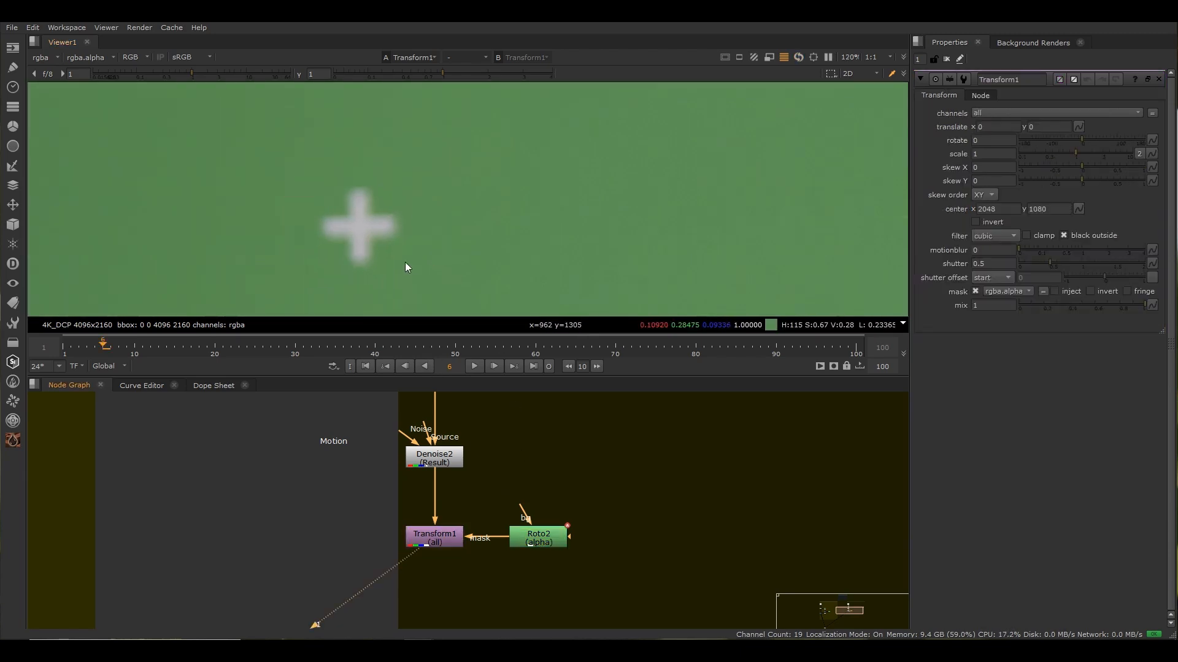
click(436, 541)
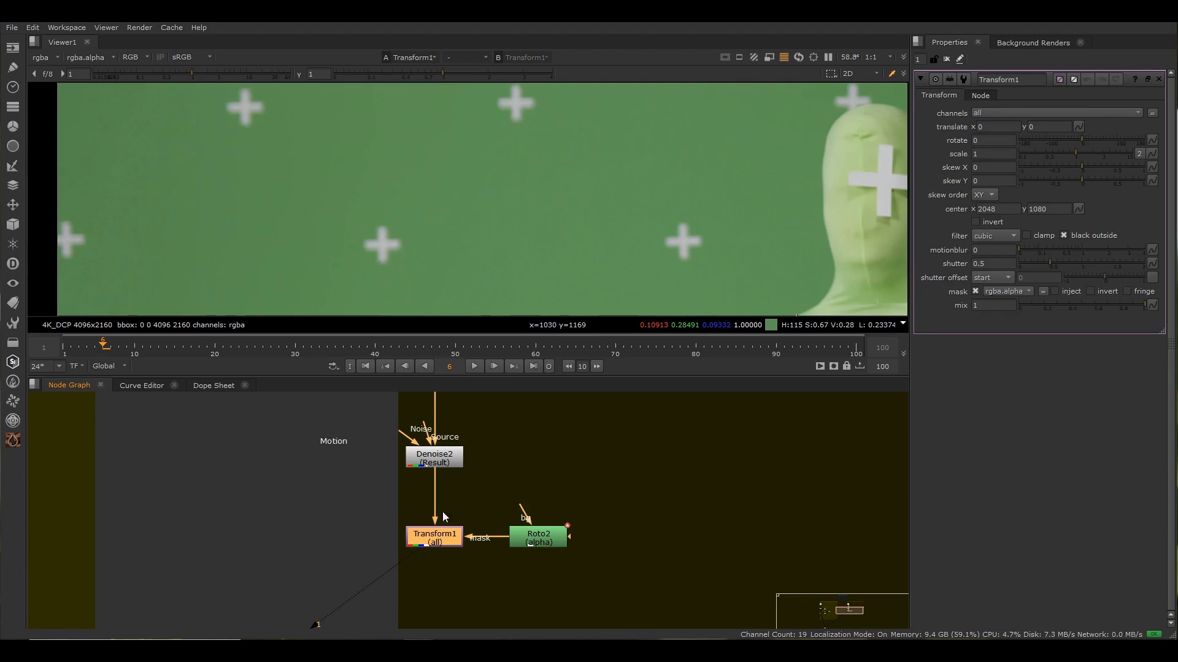
double_click(539, 535)
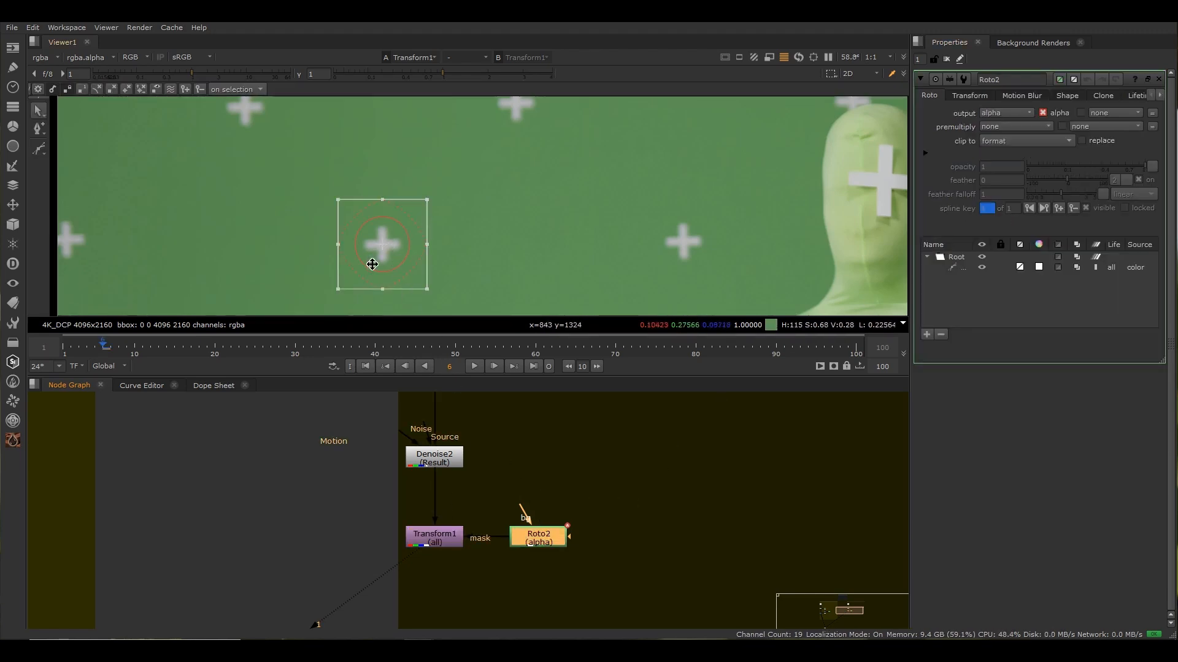
double_click(434, 538)
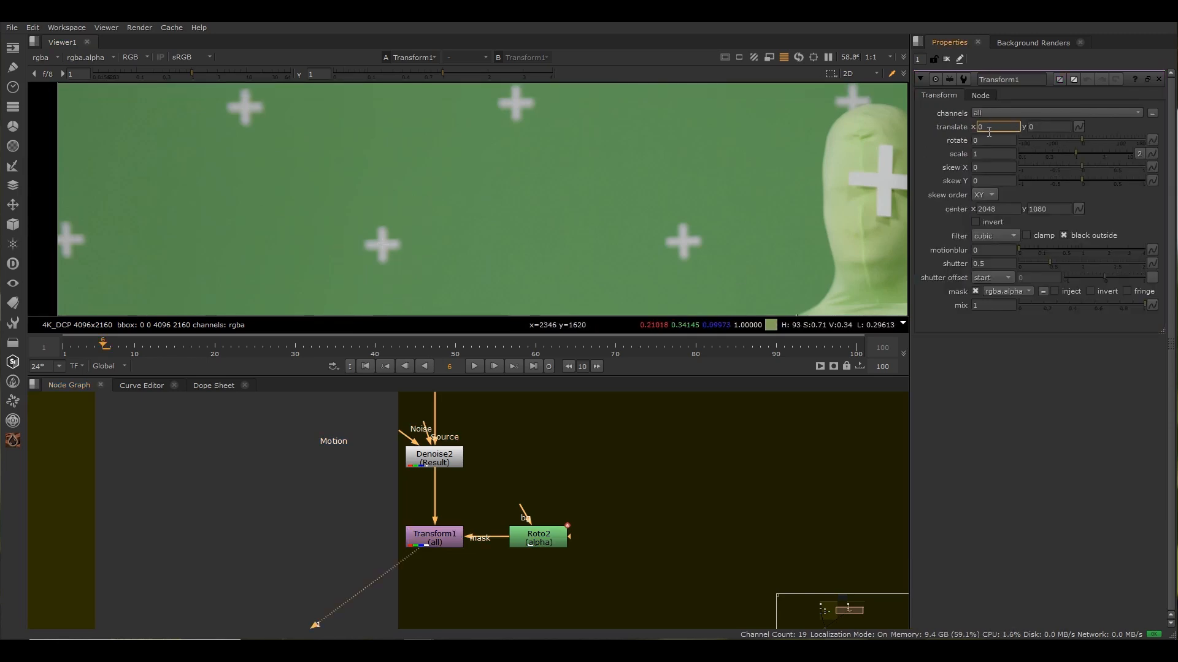
text(-5)
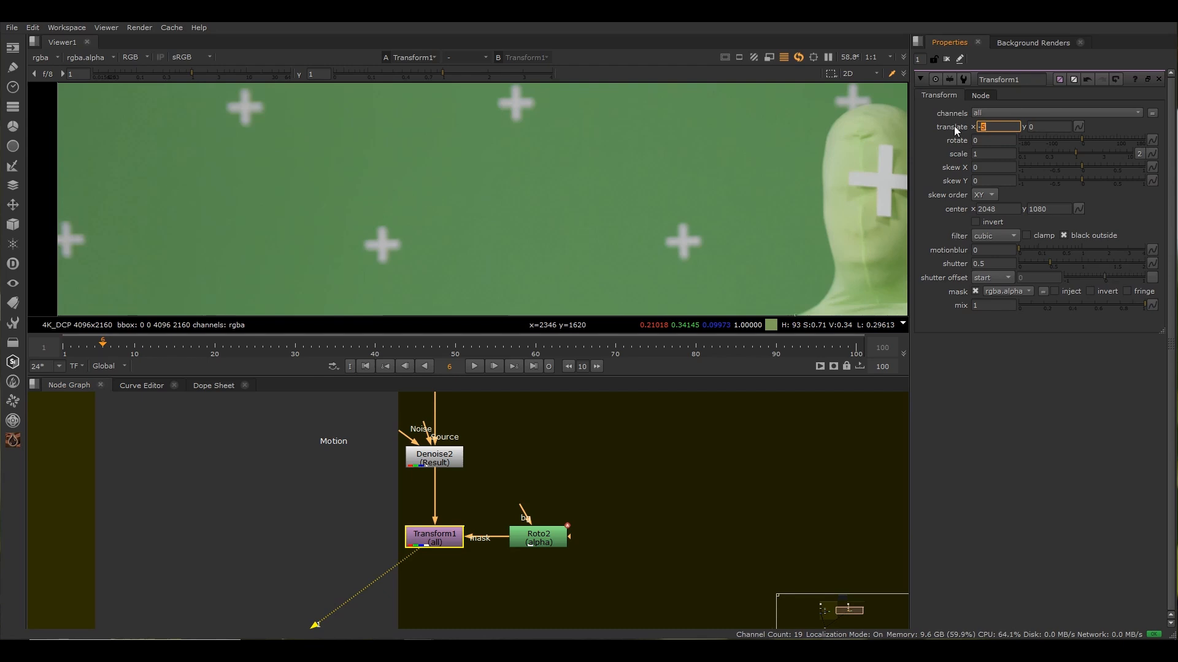
key(Down)
key(Down)
key(Down)
key(Down)
key(Down)
key(Down)
key(Down)
key(Down)
key(Down)
key(Down)
key(Down)
key(Down)
key(Down)
key(Down)
key(Down)
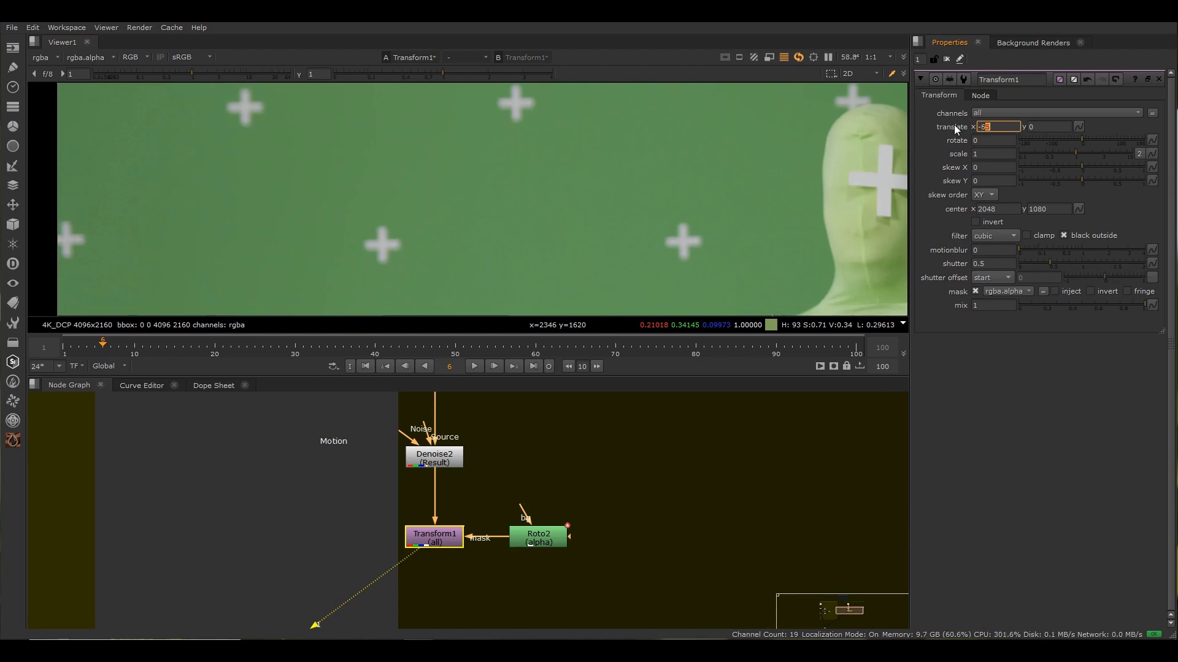
key(Down)
key(Down)
key(Down)
key(Down)
key(Down)
key(Down)
key(Down)
key(Down)
key(Down)
key(Down)
key(Down)
key(Down)
key(Down)
key(Down)
key(Down)
key(Down)
key(Down)
key(Down)
key(Down)
key(Down)
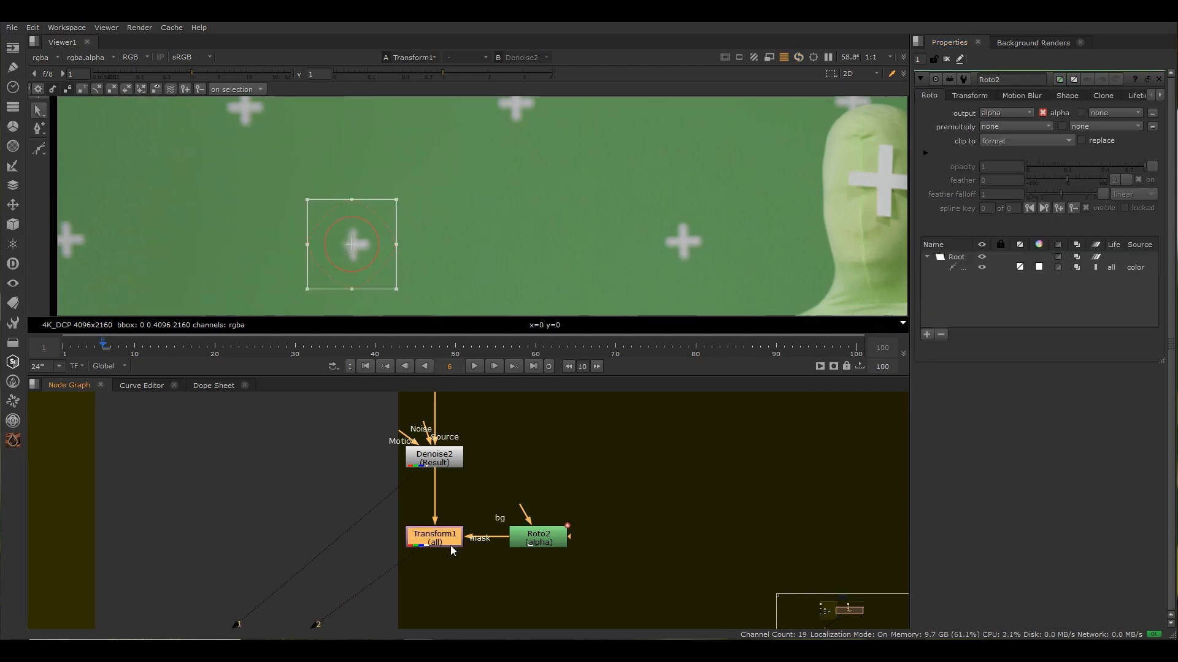
double_click(450, 546)
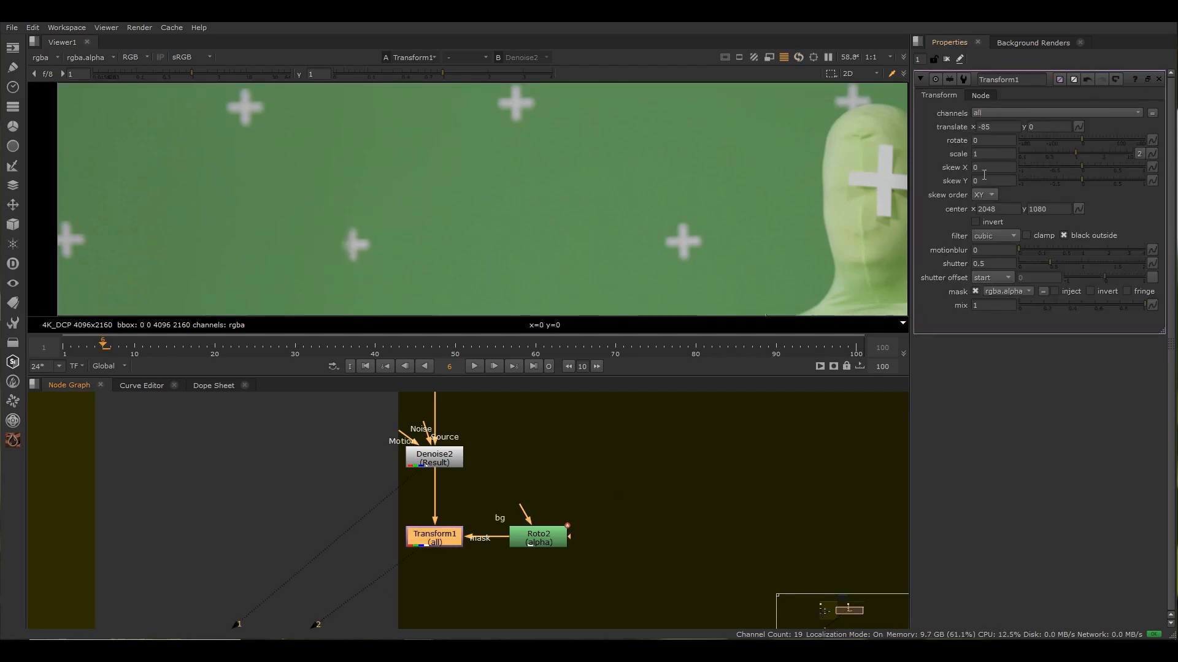
click(986, 131)
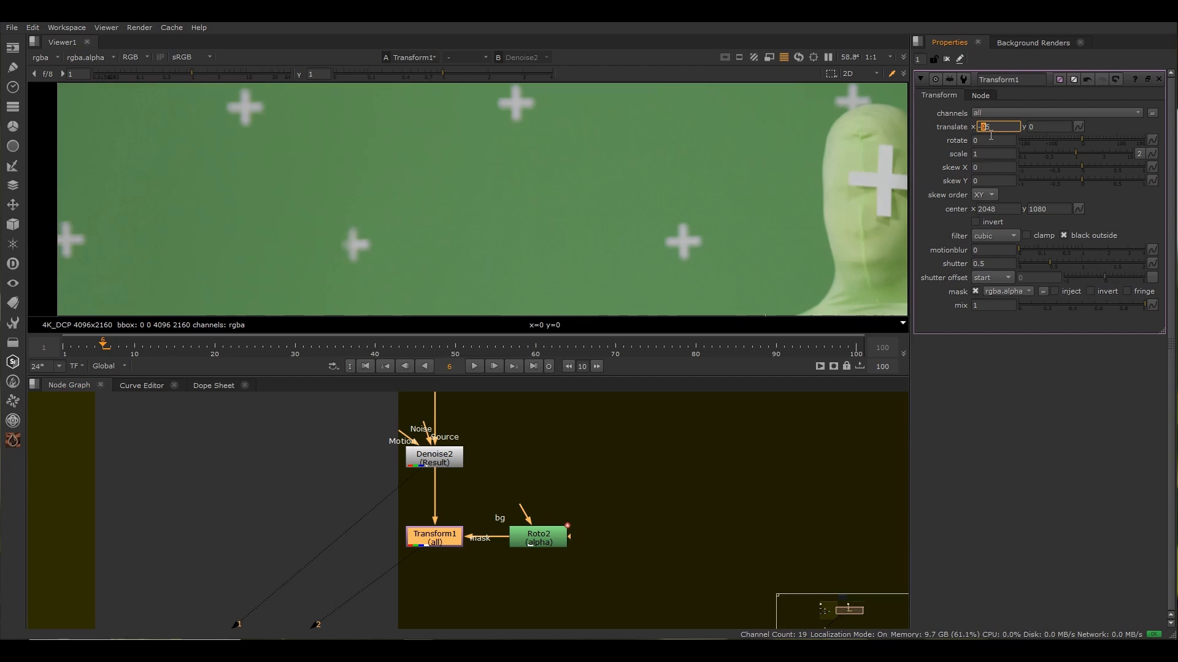
key(Down)
key(Down)
key(Down)
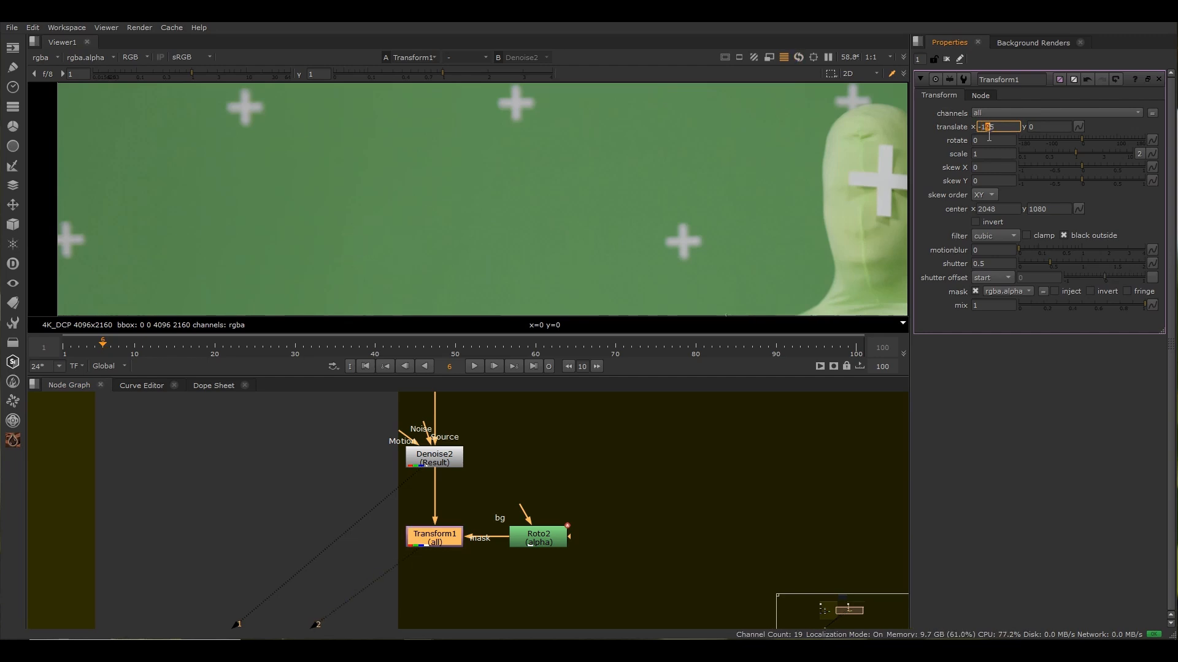
Play the shot with the full frame in view to check the first marker removal.
scroll(373, 168, down, 4)
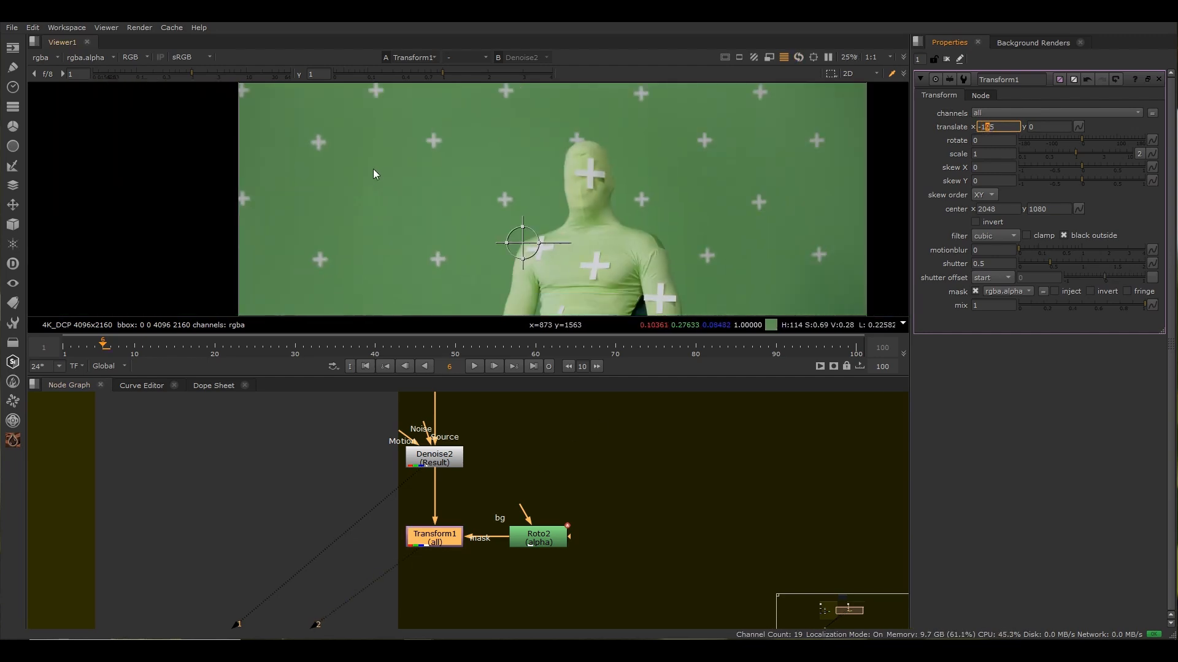
click(472, 471)
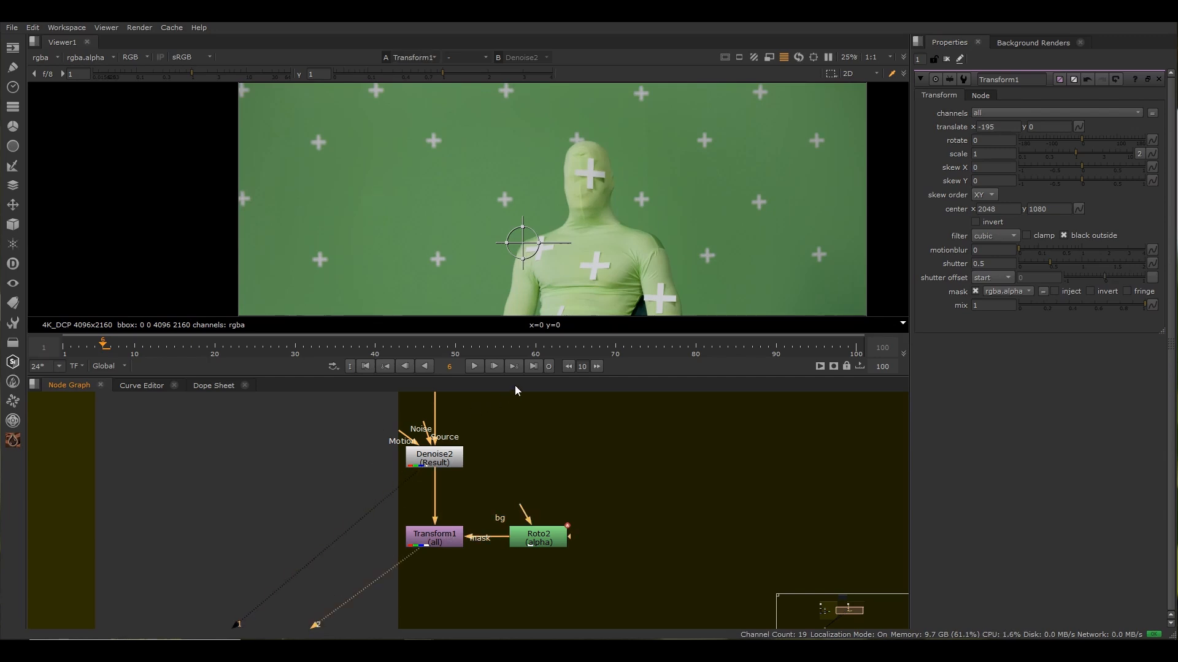
click(476, 366)
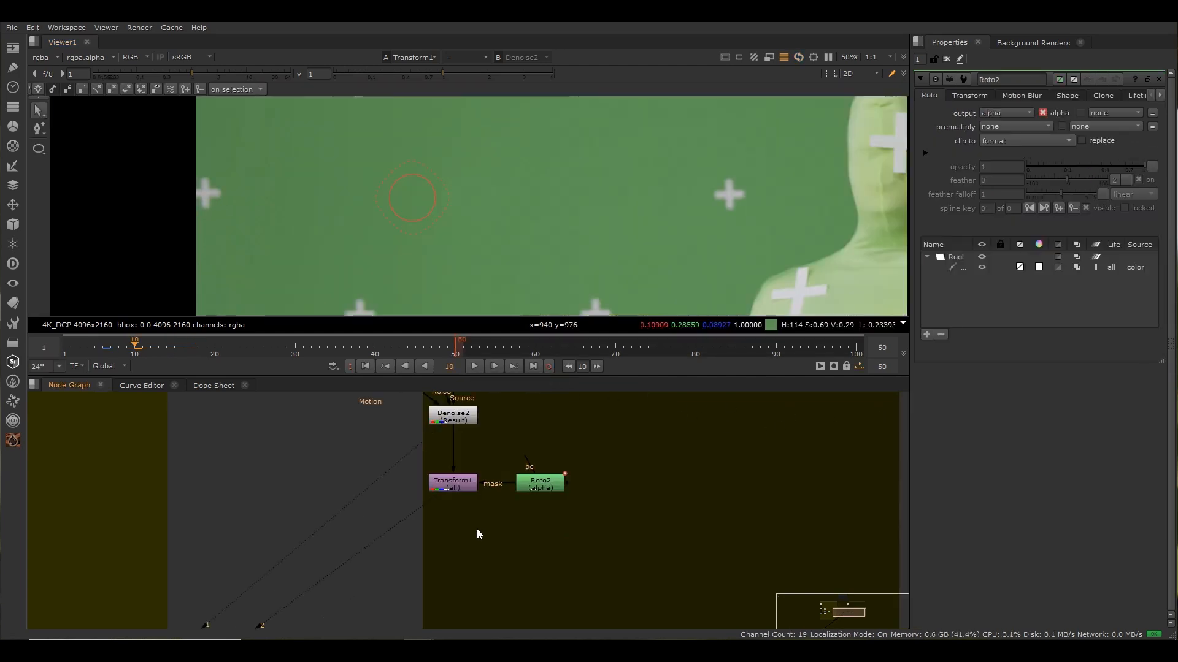
Add a second TransformMasked node below Transform1 and view its output.
key(t)
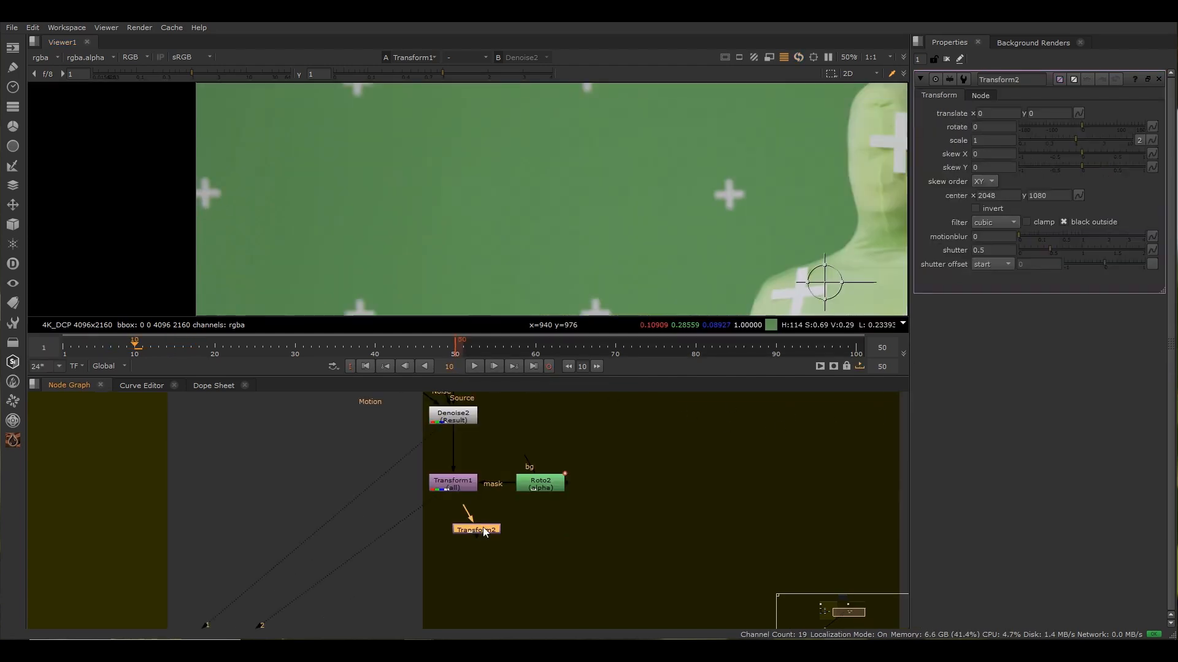
key(Delete)
key(Tab)
text(TRA)
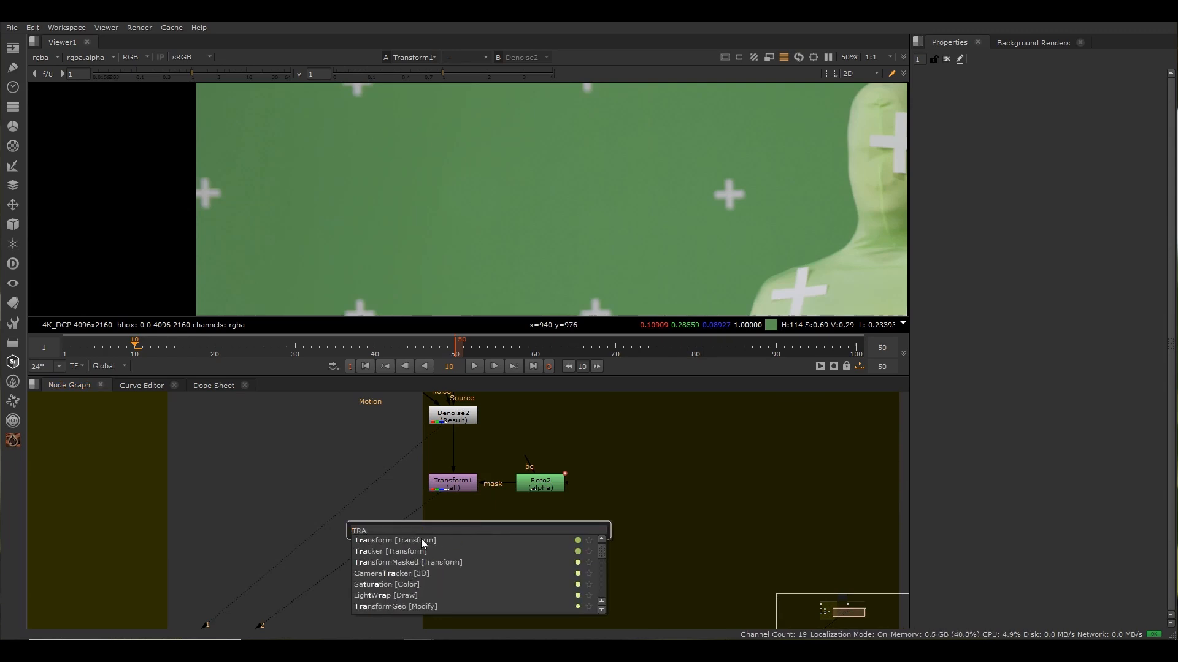
click(421, 539)
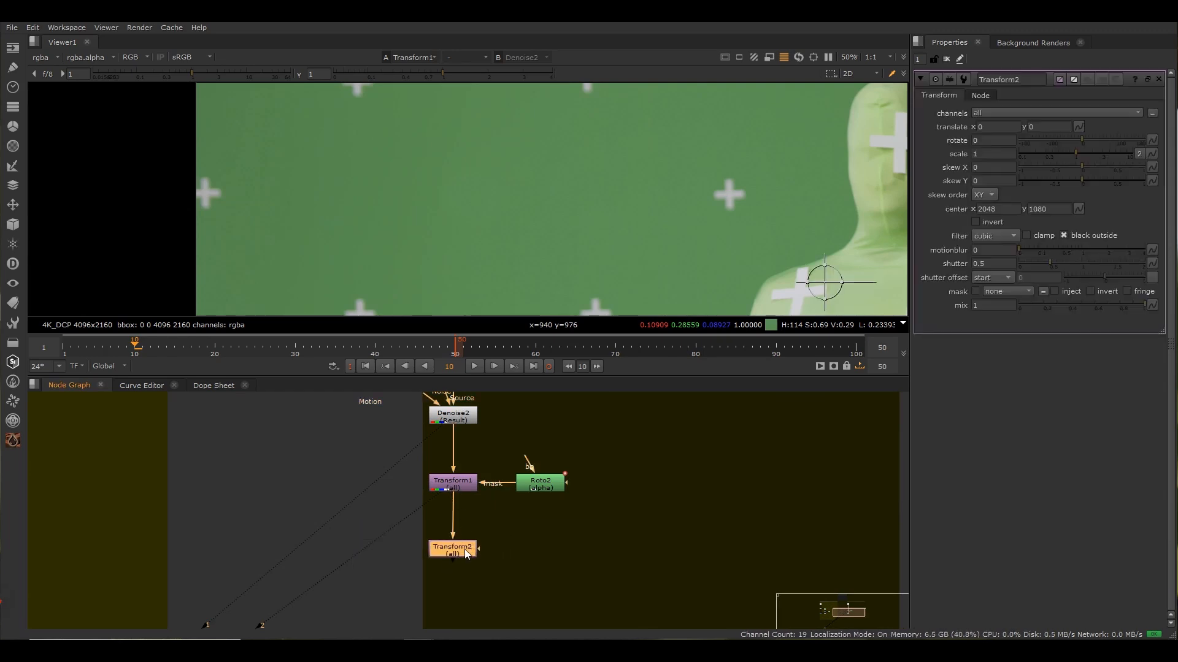
drag(466, 551, 466, 554)
key(1)
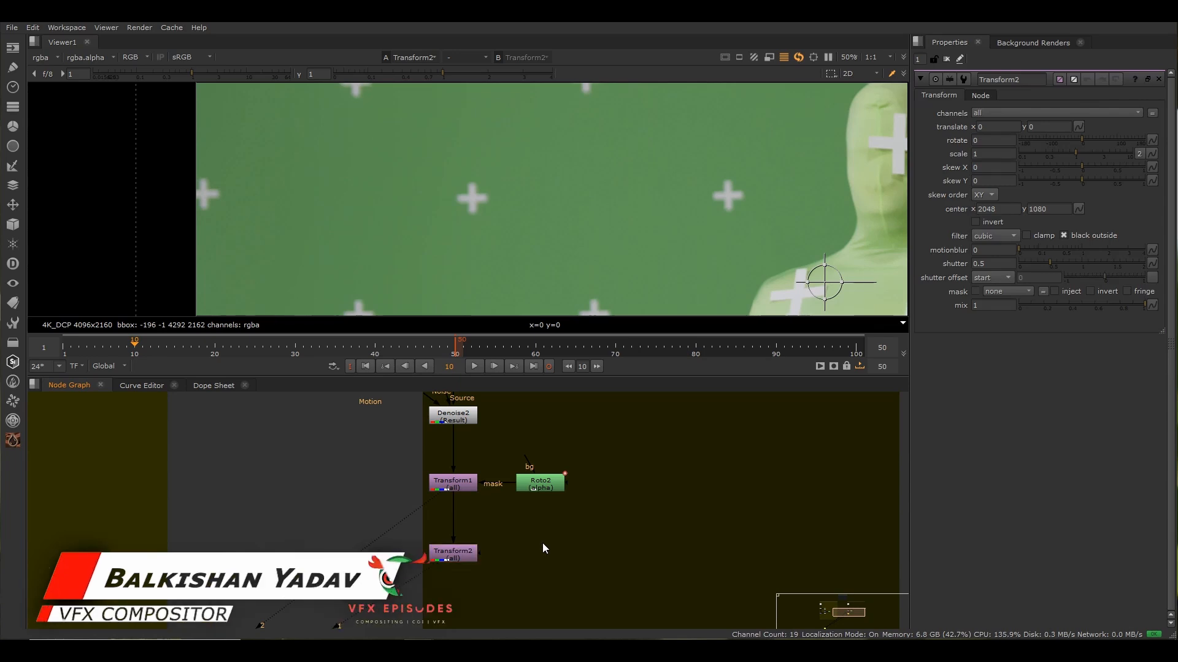
Add a Roto node as Transform2's mask and draw an ellipse around the cross at the frame's left edge.
key(o)
click(185, 156)
click(232, 156)
click(232, 227)
click(185, 227)
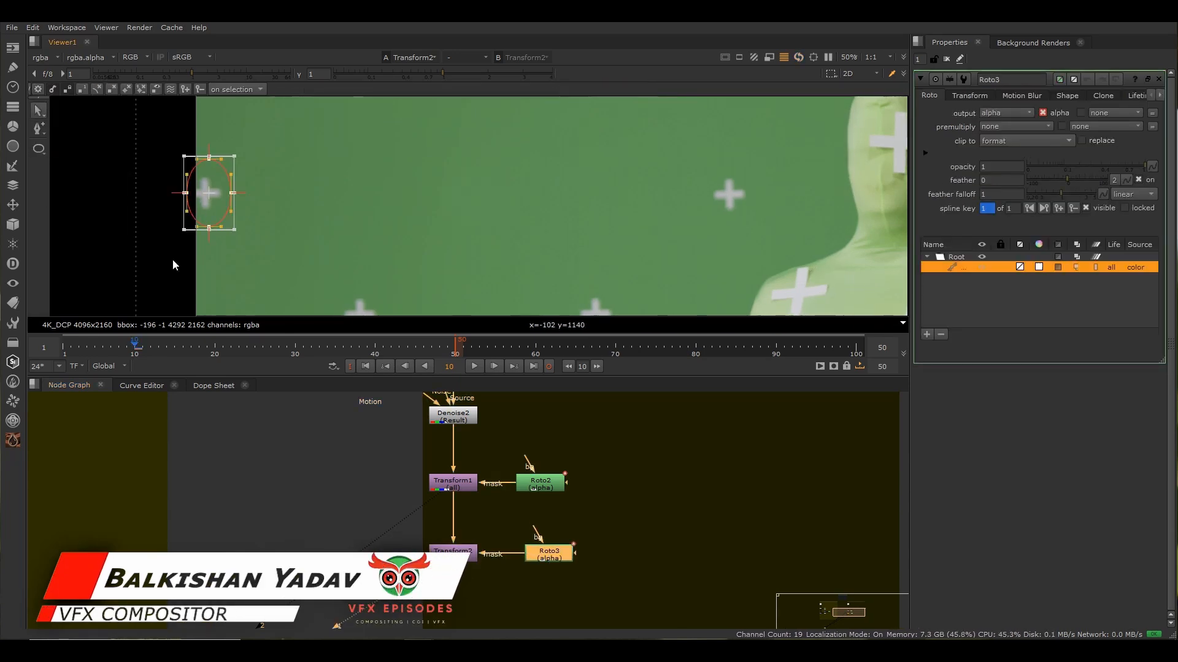
Lower Transform2's translate X until clean background covers the left-edge marker, and close the open node properties.
double_click(453, 553)
click(982, 127)
key(Down)
key(Down)
key(Down)
scroll(212, 160, down, 4)
key(ctrl+shift+a)
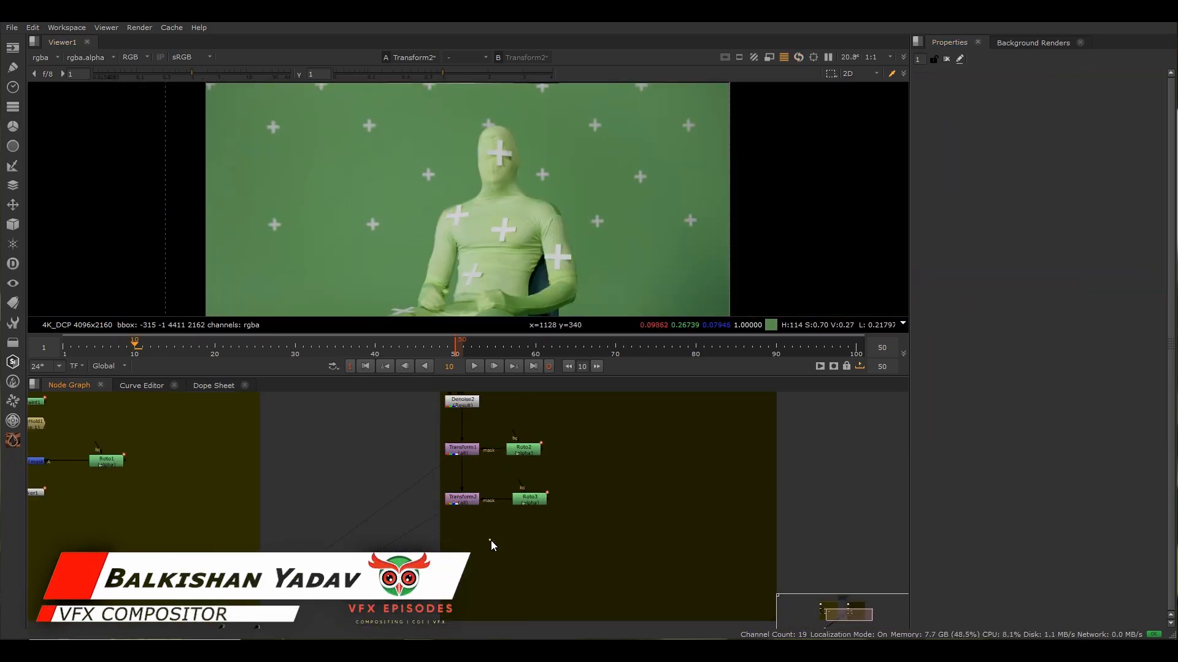
Add a third TransformMasked node below Transform2 with a new Roto node as its mask.
scroll(496, 544, up, 2)
key(t)
drag(498, 544, 456, 547)
key(o)
drag(474, 546, 537, 543)
Draw an ellipse in Roto4 around the leftmost cross in the fourth row of background markers.
double_click(451, 546)
scroll(340, 186, down, 1)
double_click(545, 546)
scroll(285, 218, up, 6)
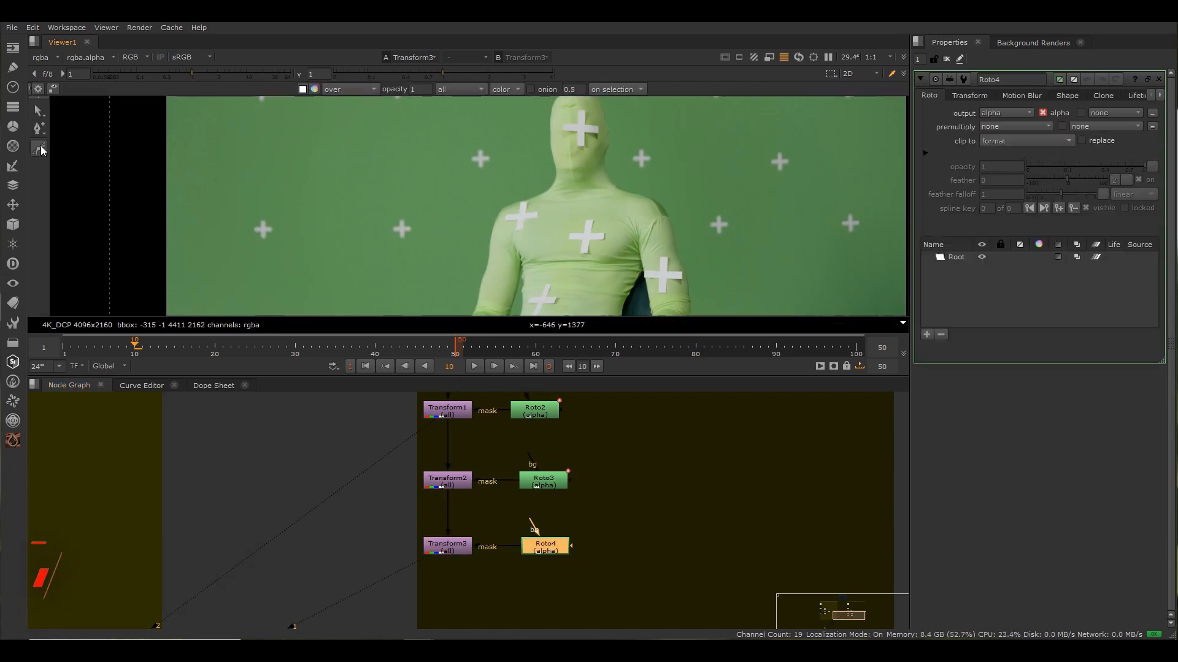
click(251, 177)
click(335, 177)
click(335, 270)
Set Transform3's translate X to -170 and play back the shot to check the marker removal.
double_click(449, 546)
click(979, 127)
key(Down)
key(Down)
key(Down)
key(Down)
key(Down)
key(Down)
key(Down)
key(Down)
key(Down)
key(Down)
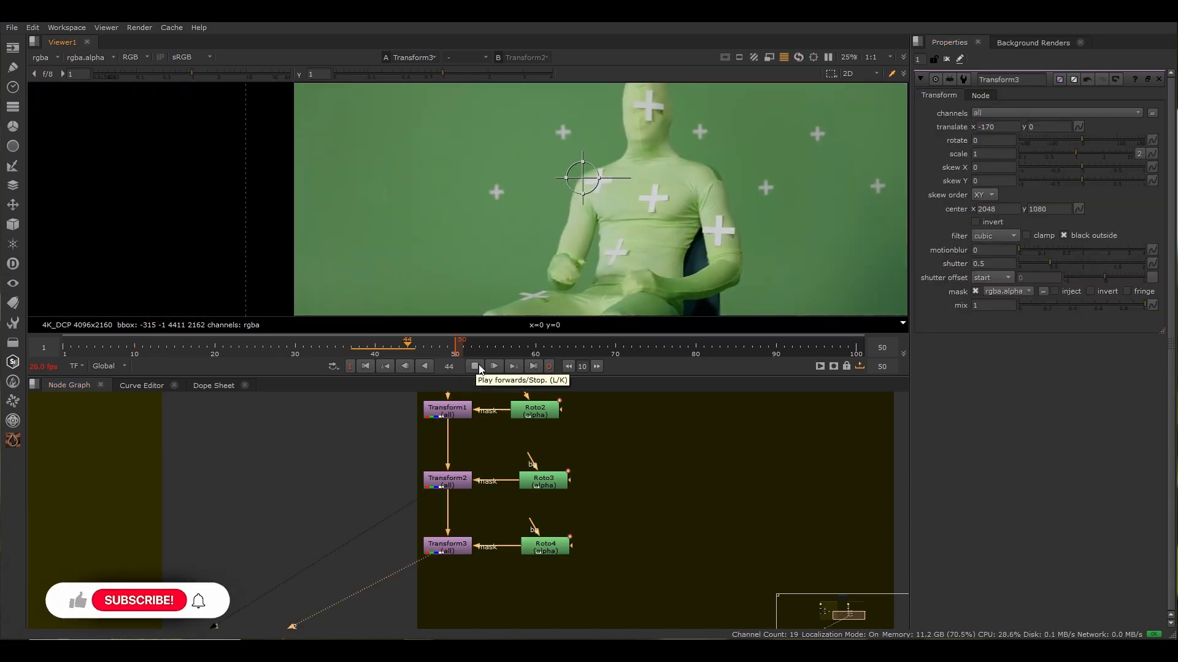
scroll(476, 364, down, 2)
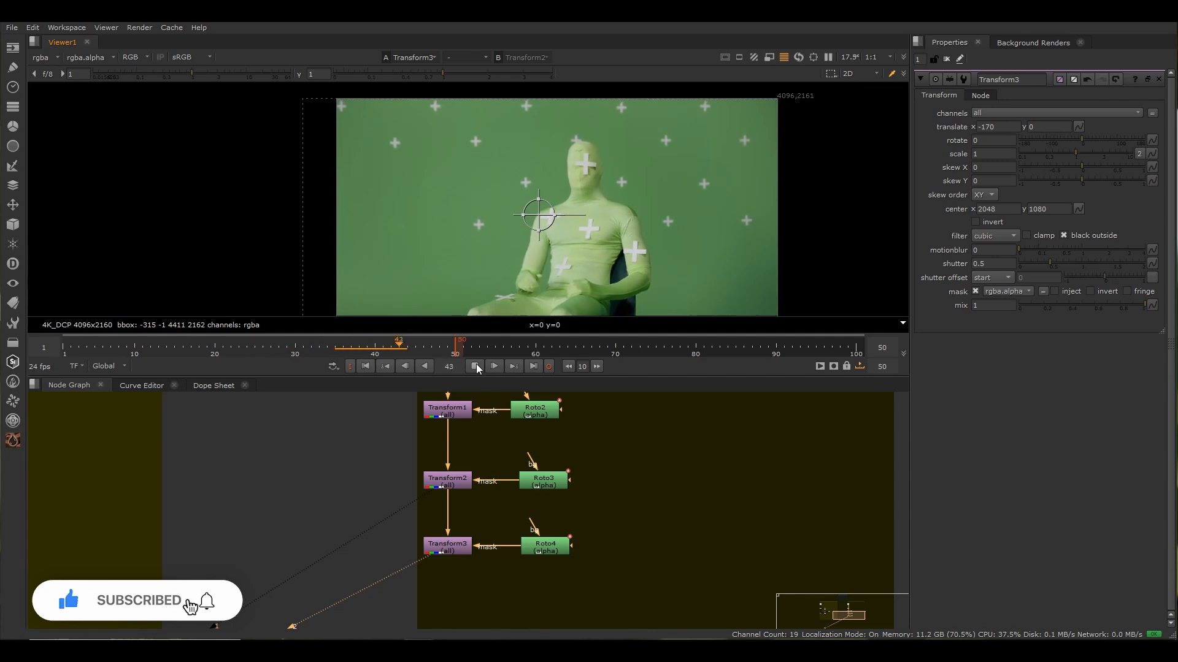
click(476, 367)
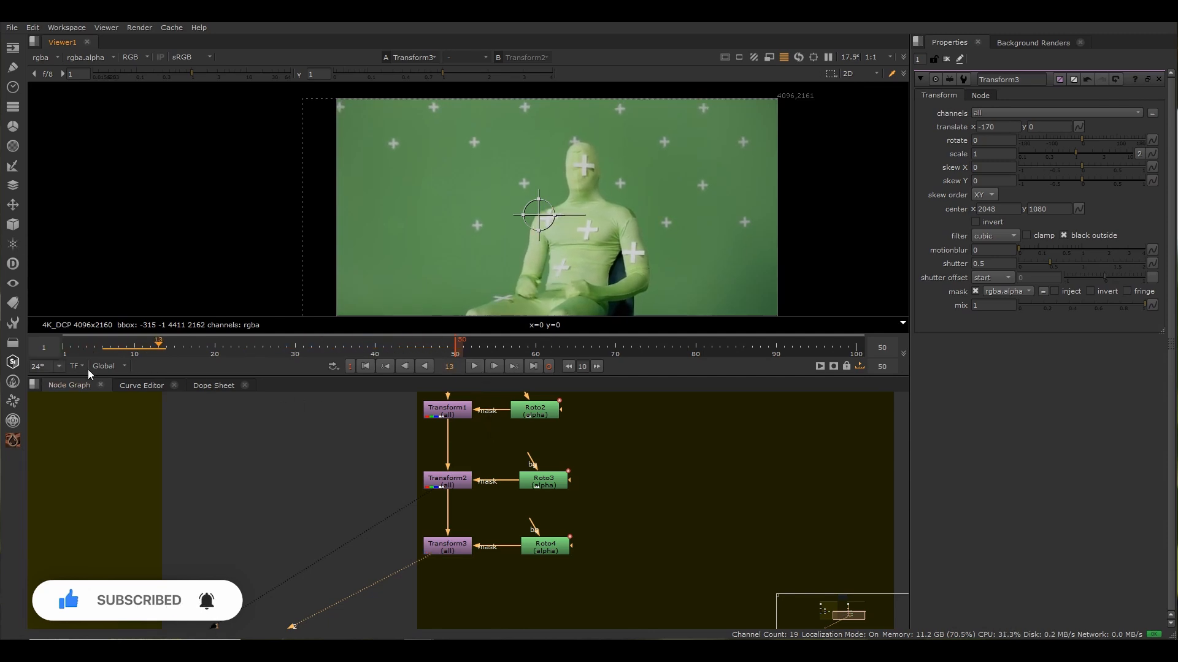
Copy the Tracker1 node from the paint setup and paste it between Roto4 and Transform3's mask input.
scroll(259, 476, down, 5)
scroll(85, 479, up, 4)
click(86, 468)
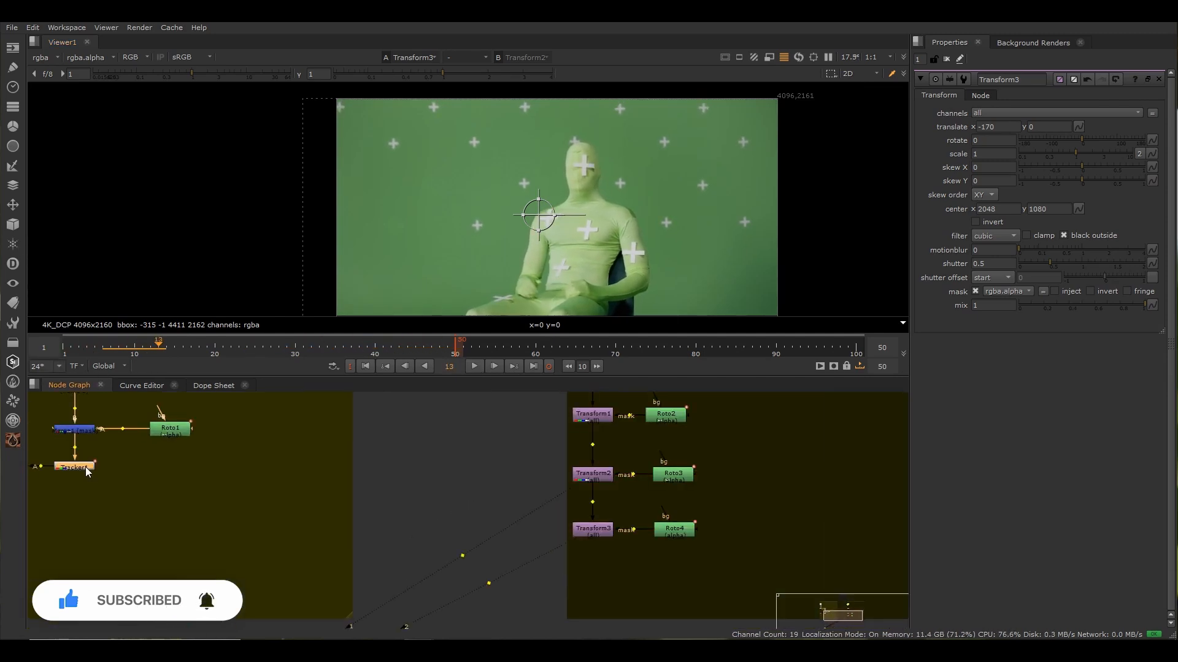
drag(691, 533, 723, 532)
click(743, 549)
key(ctrl+v)
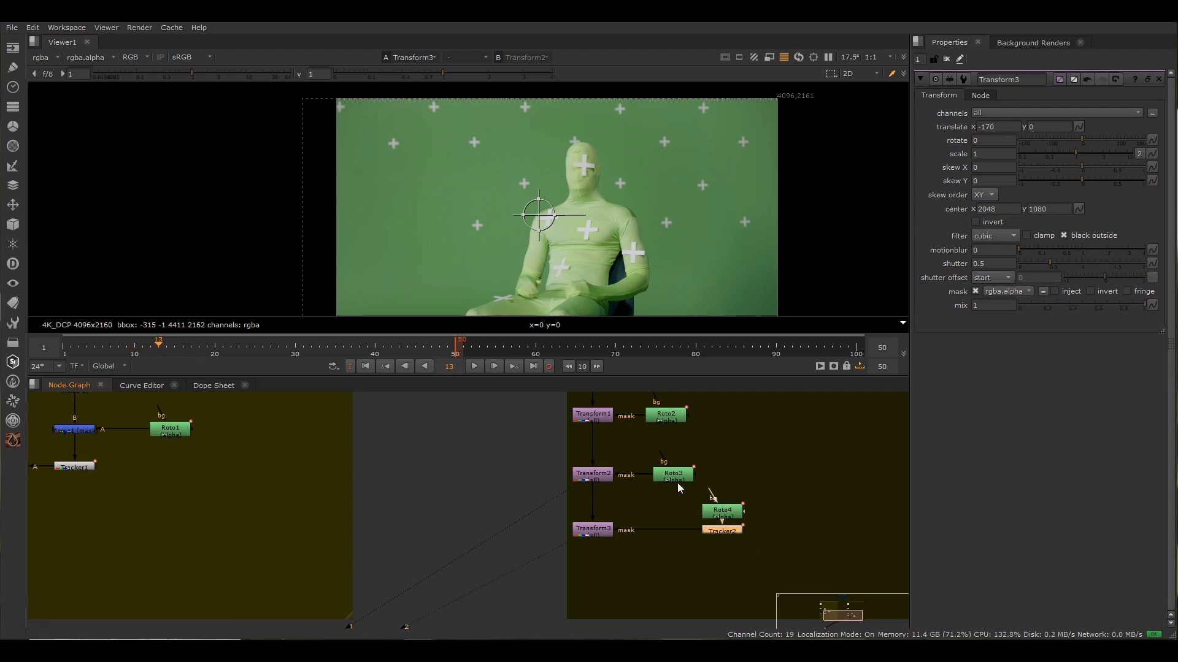
Paste a copy of the Tracker node between Roto3 and Transform2's mask input and another between Roto2 and Transform1's mask input.
drag(683, 476, 721, 477)
click(757, 483)
key(ctrl+v)
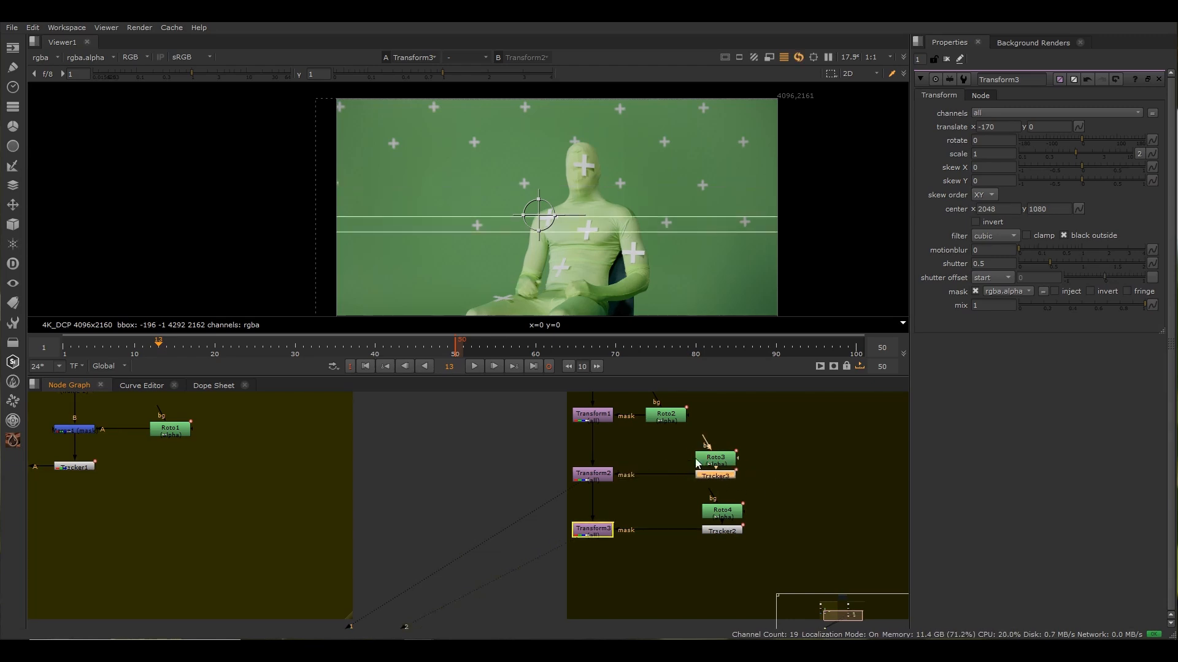
drag(666, 416, 716, 397)
click(757, 425)
click(730, 465)
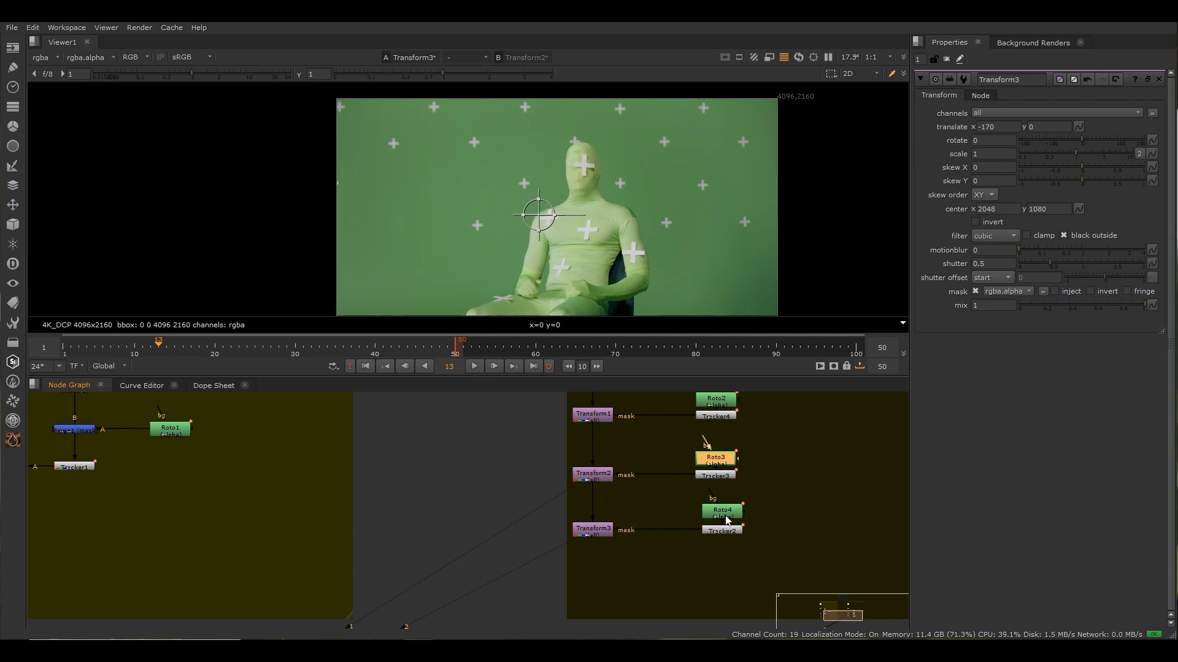
Play back Transform3's result, including in a full-size viewer, to check the marker removal, and review the list of removal methods.
click(593, 532)
key(1)
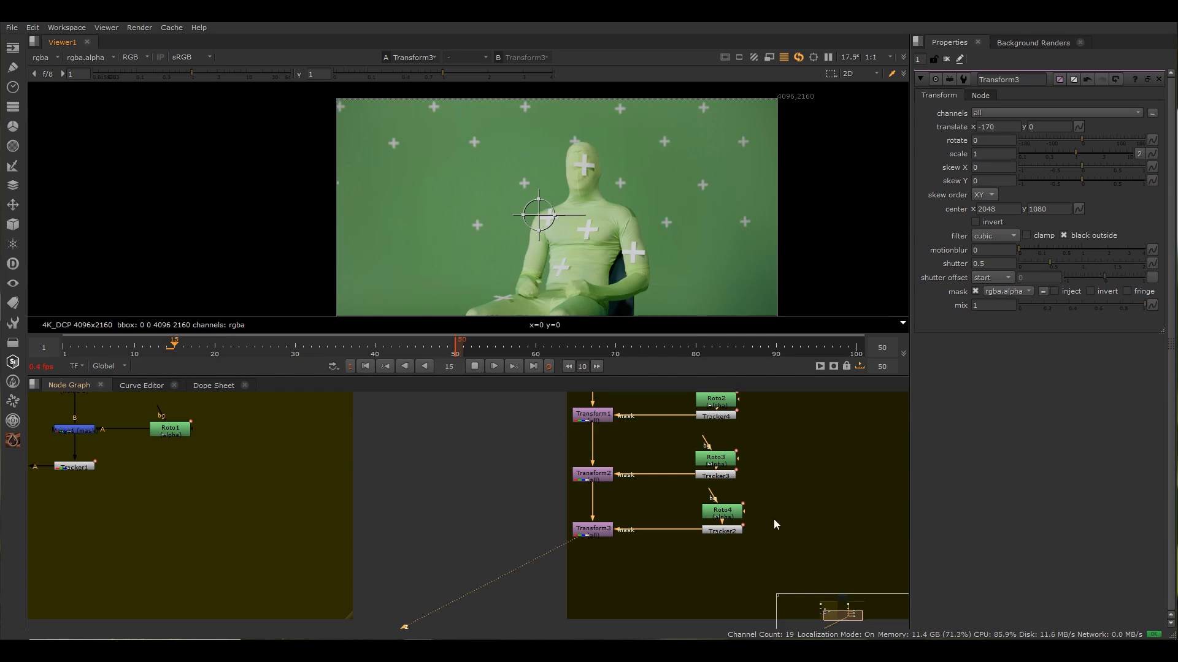
scroll(773, 517, down, 3)
mouse_move(772, 514)
middle_down()
mouse_move(683, 573)
mouse_move(728, 577)
middle_up()
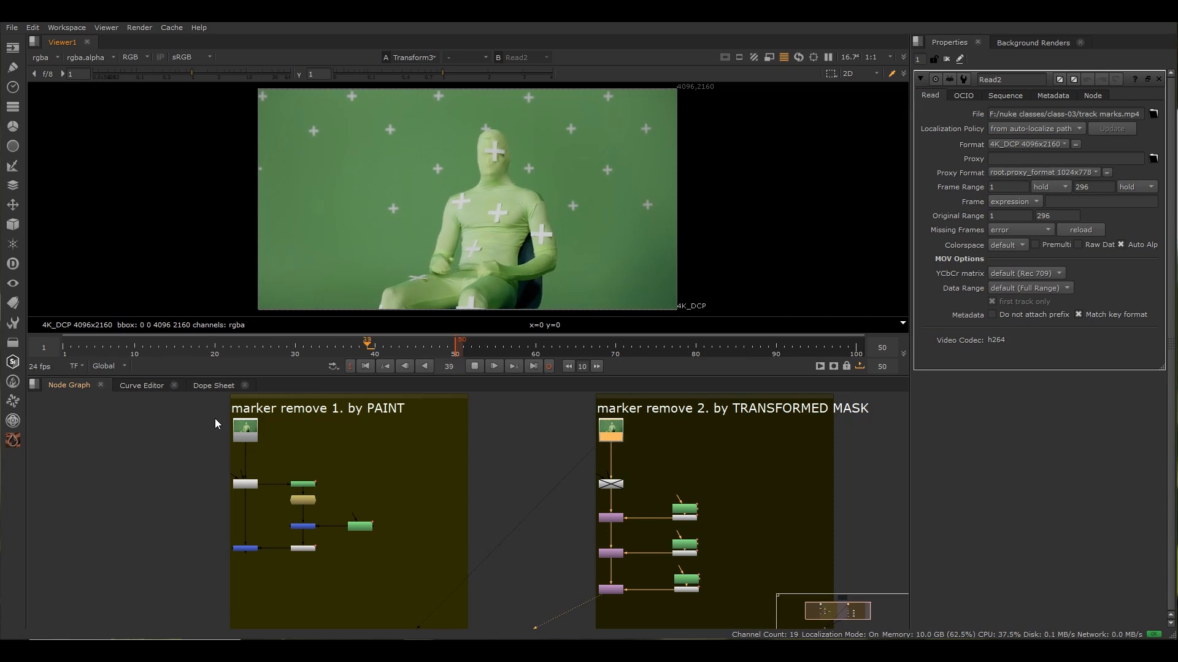
key(space)
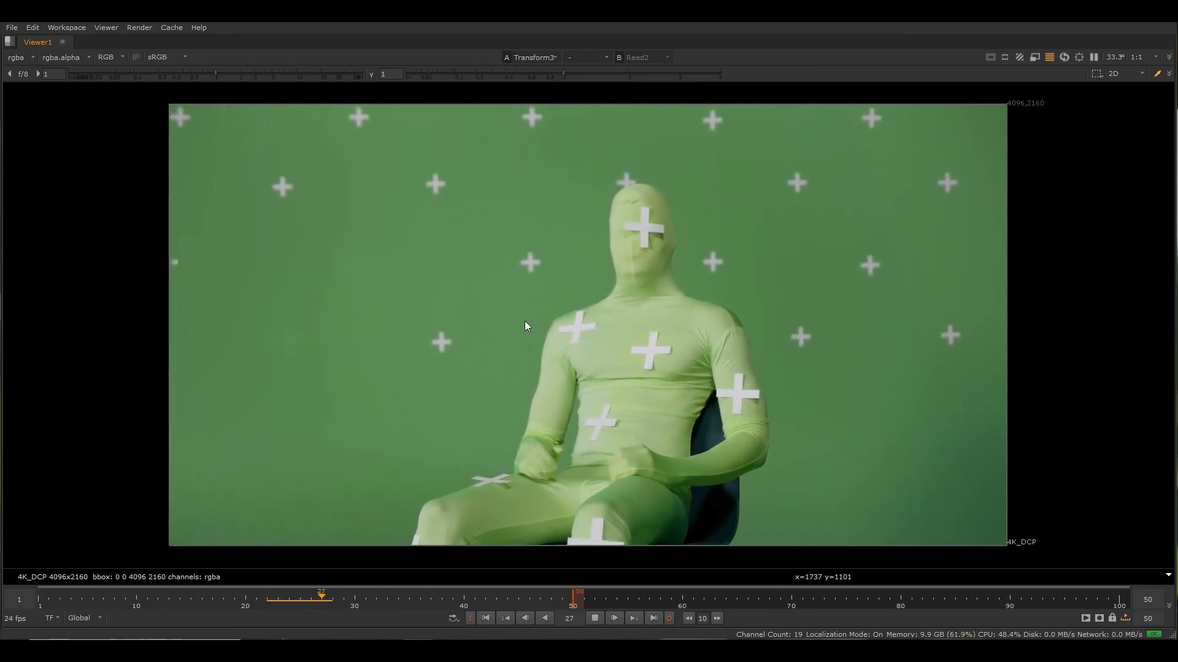
key(space)
scroll(486, 433, down, 3)
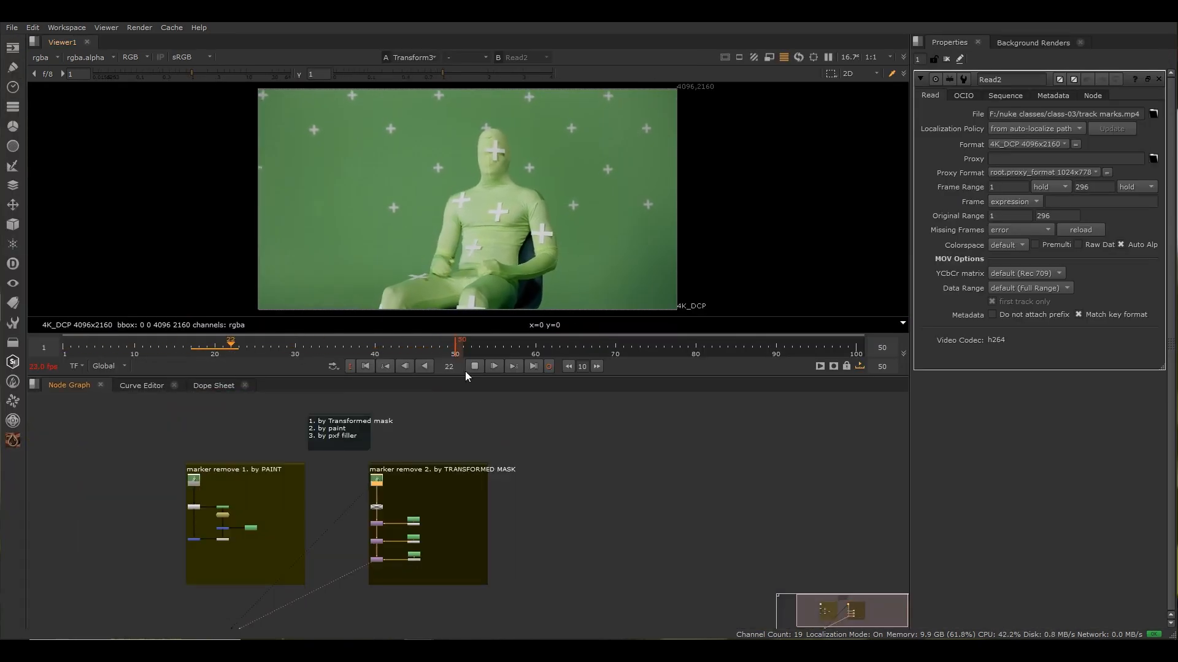
scroll(300, 518, up, 5)
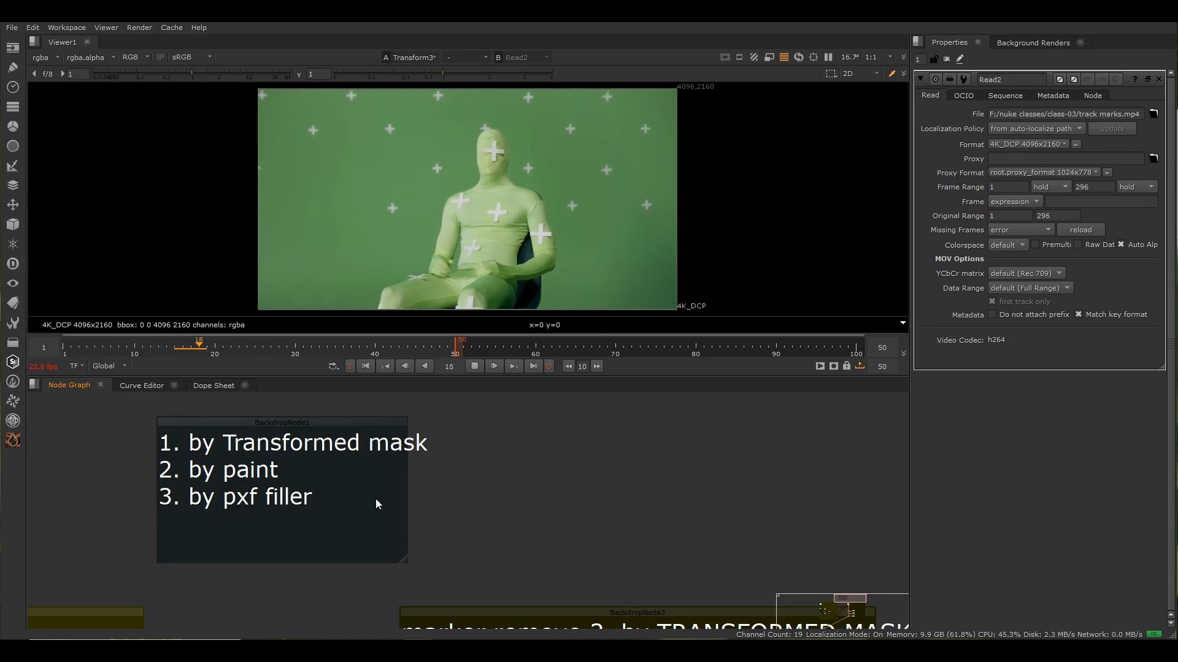
scroll(438, 450, down, 6)
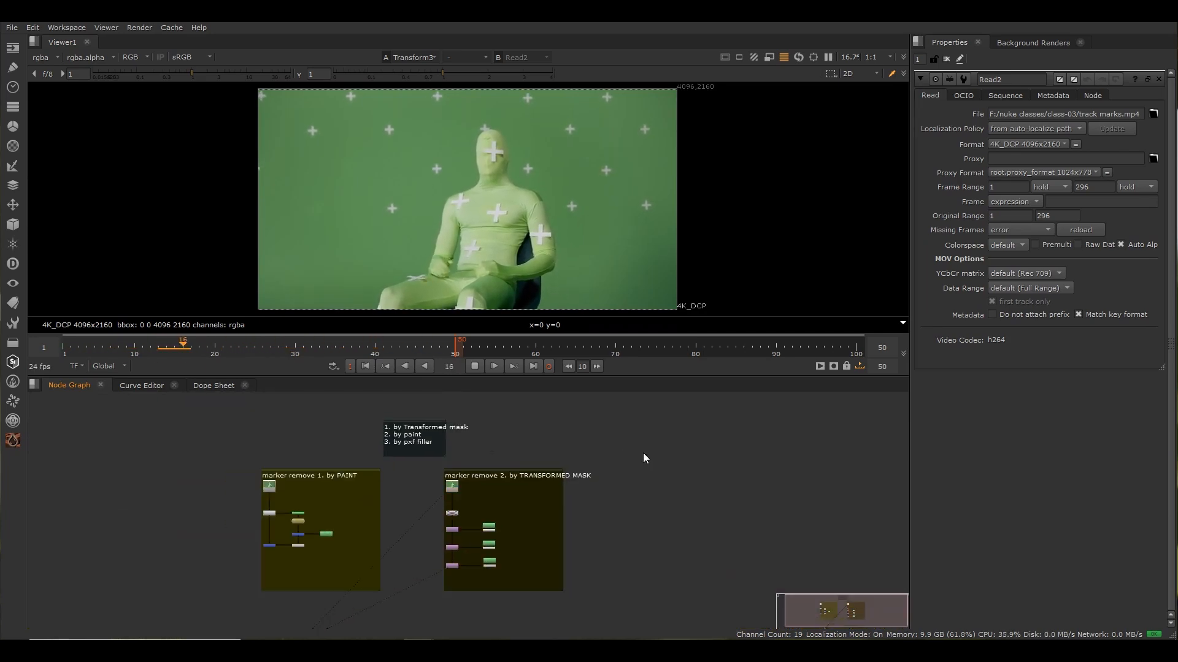
click(475, 367)
Add a PxF_Filler node in the empty area beside the TRANSFORMED MASK backdrop.
key(Tab)
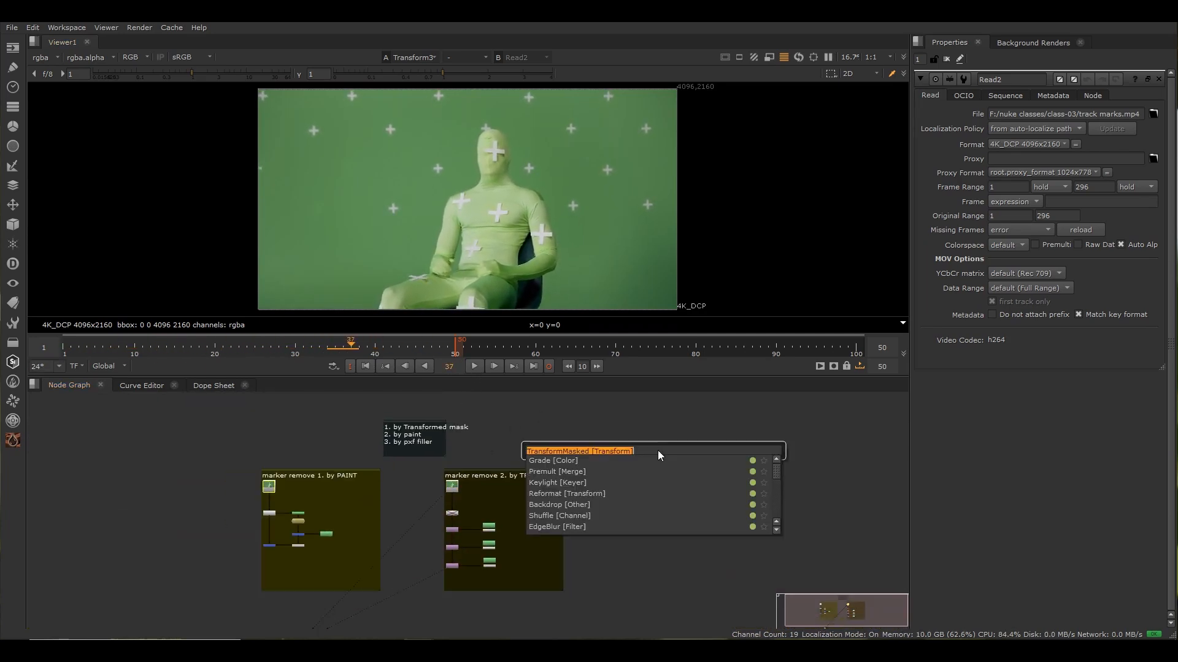
text(PX)
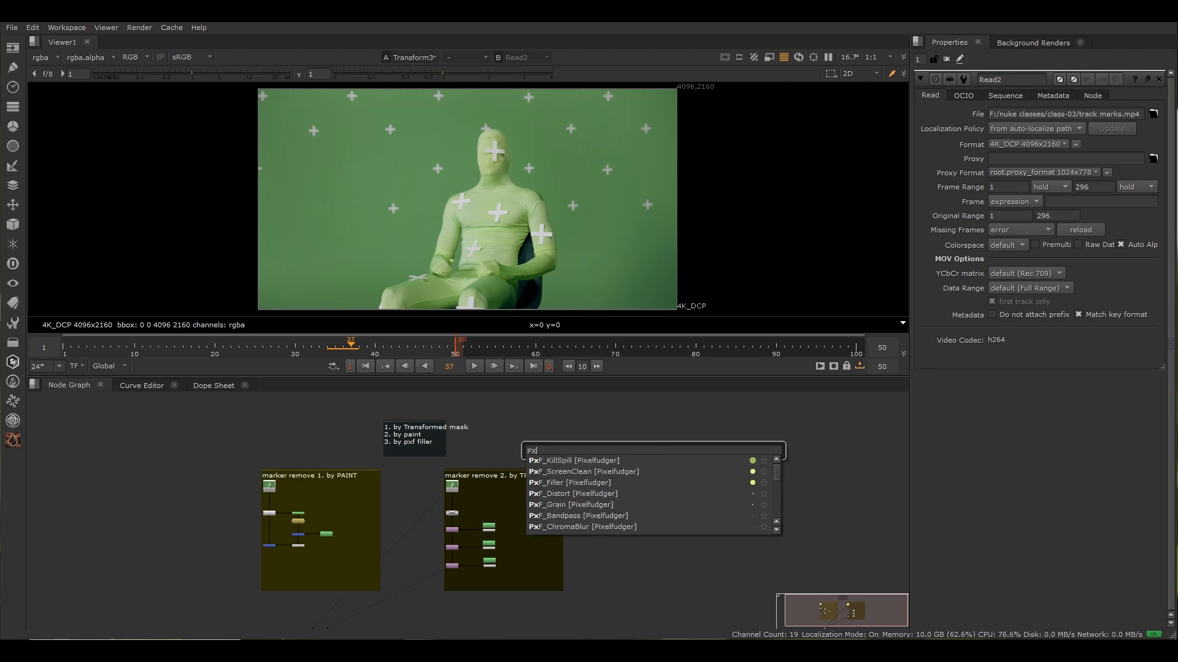
key(Down)
key(Down)
key(Down)
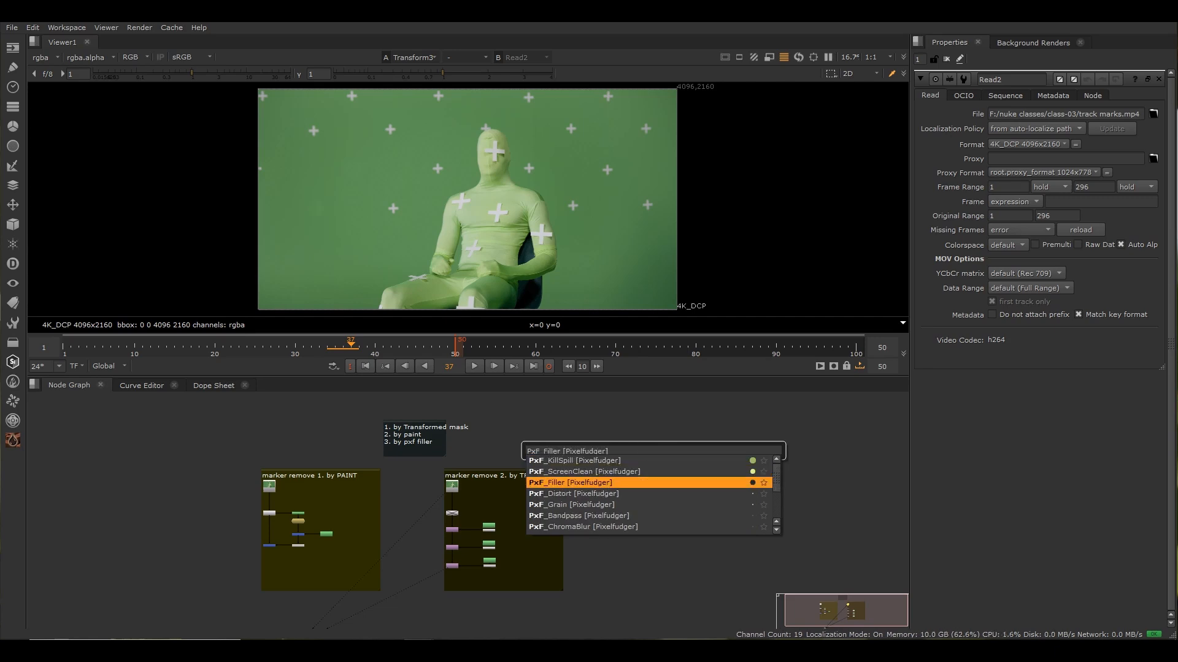
key(Return)
scroll(657, 452, up, 6)
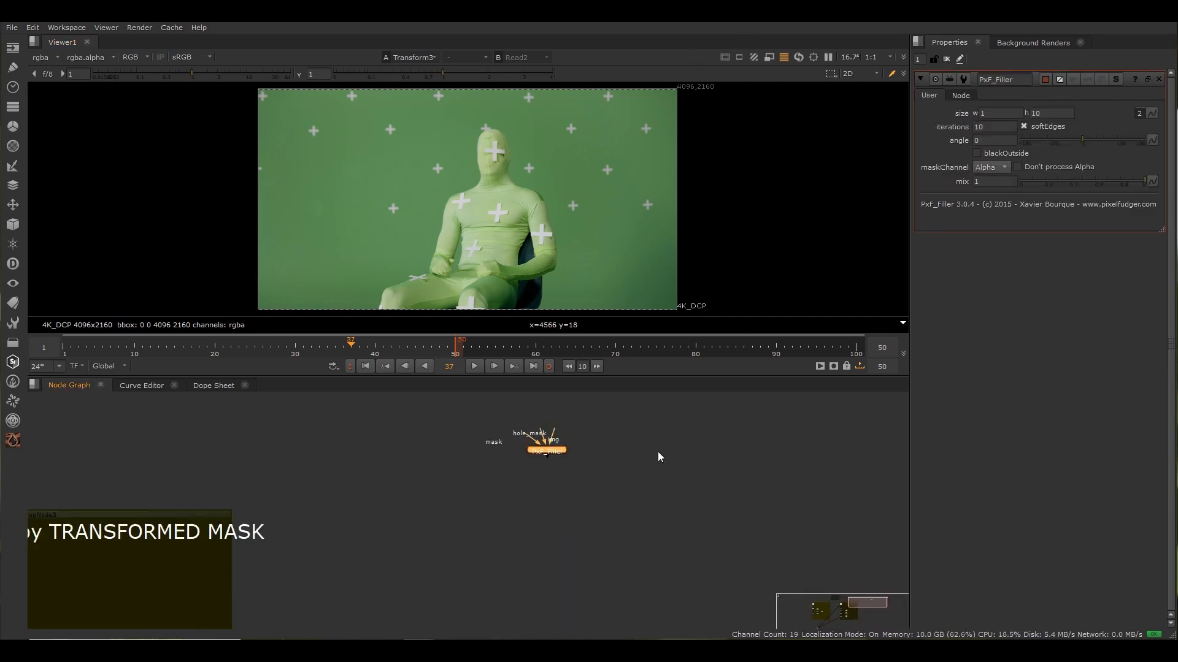
scroll(422, 491, down, 6)
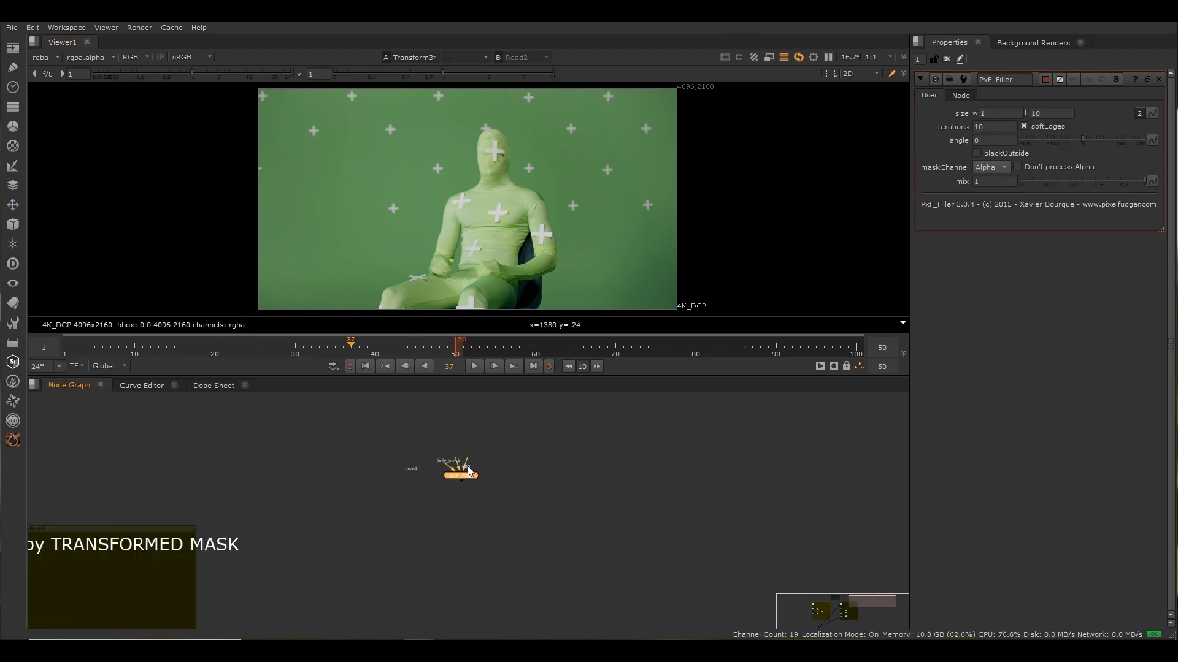
middle_drag(410, 496, 694, 425)
scroll(669, 423, down, 4)
mouse_move(648, 407)
mouse_down()
mouse_move(461, 515)
mouse_move(681, 423)
mouse_up()
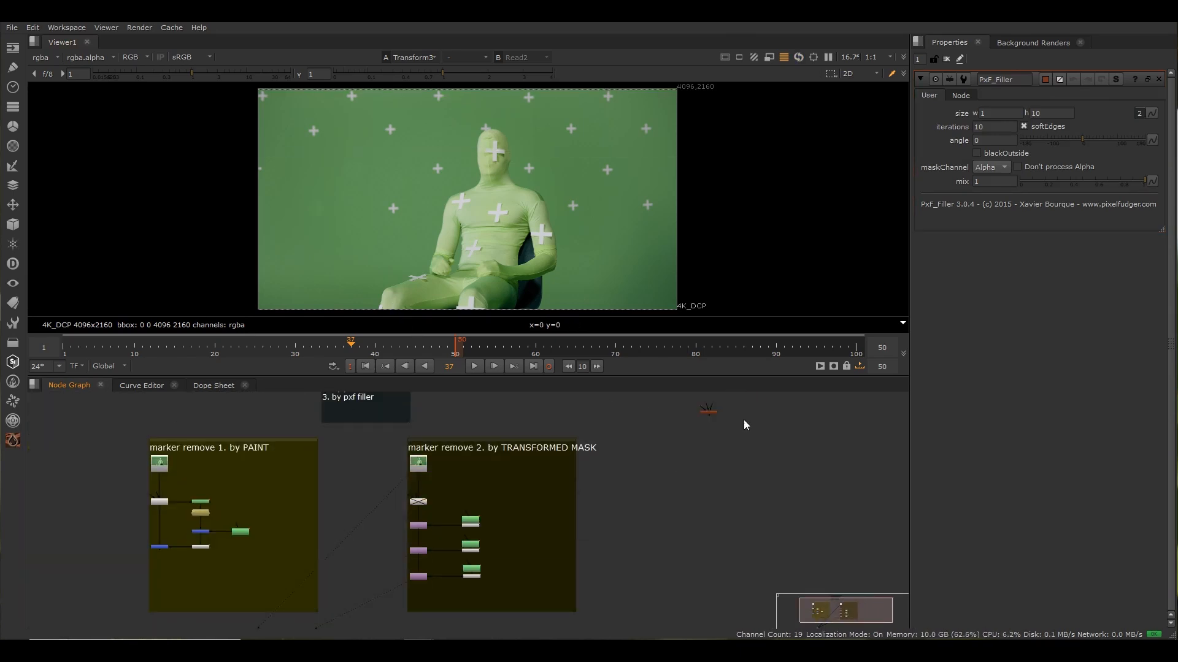
scroll(691, 422, up, 6)
scroll(691, 422, down, 3)
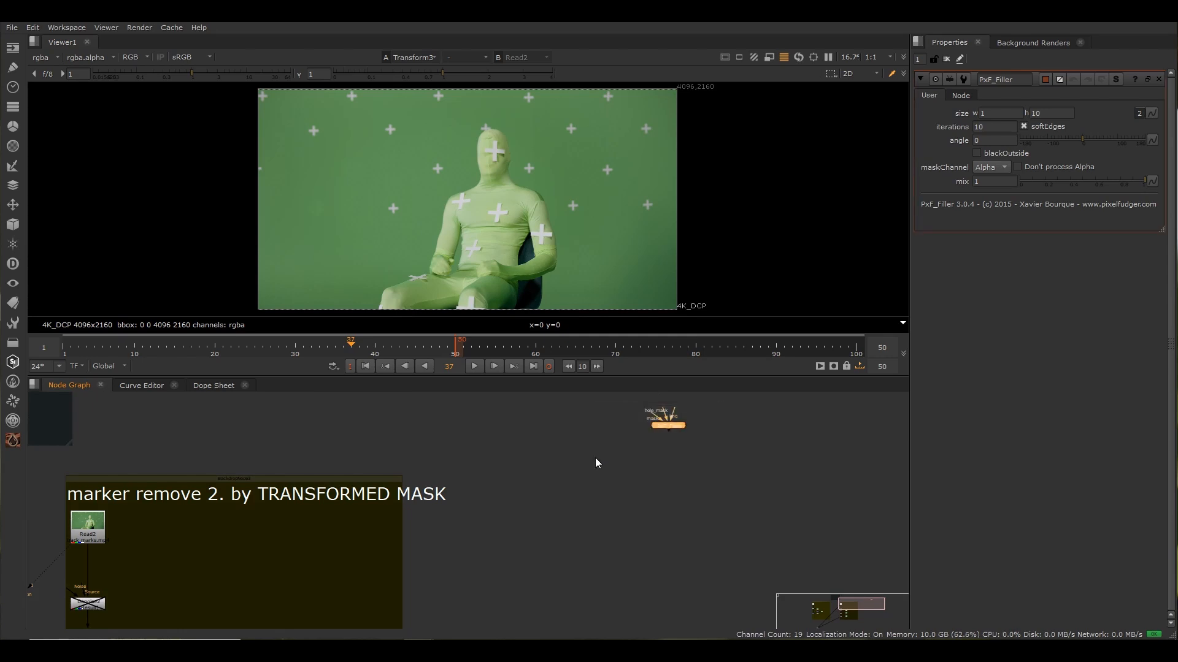
scroll(632, 445, up, 4)
middle_drag(592, 432, 434, 526)
drag(658, 436, 637, 455)
scroll(551, 487, down, 5)
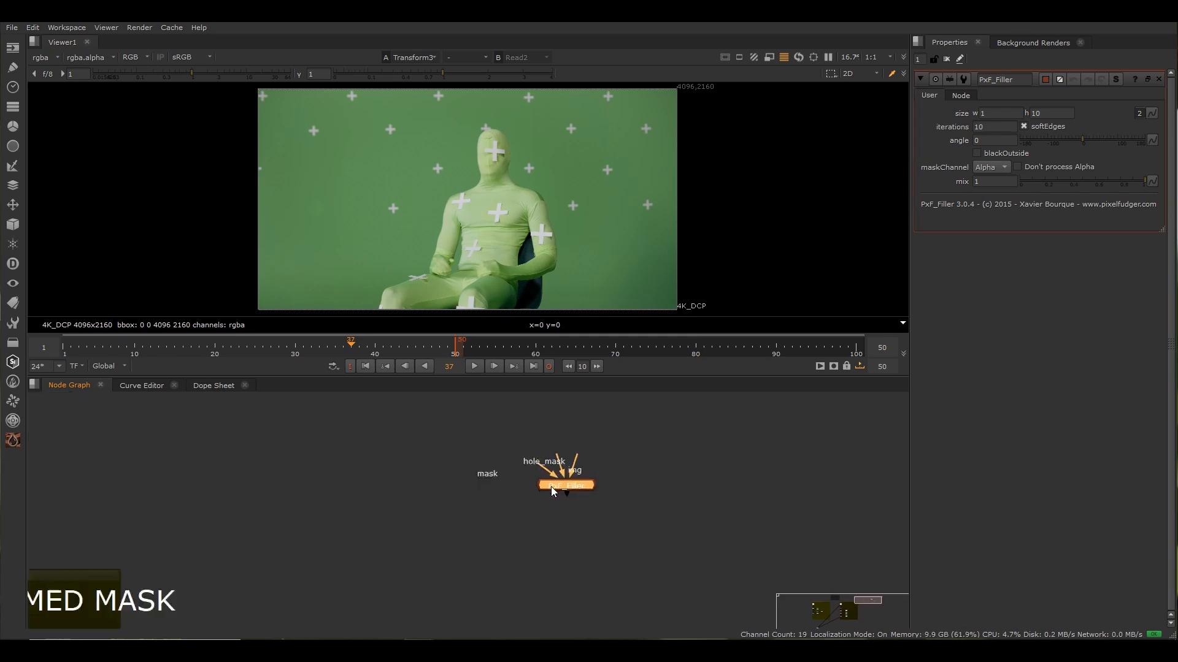
drag(438, 525, 508, 490)
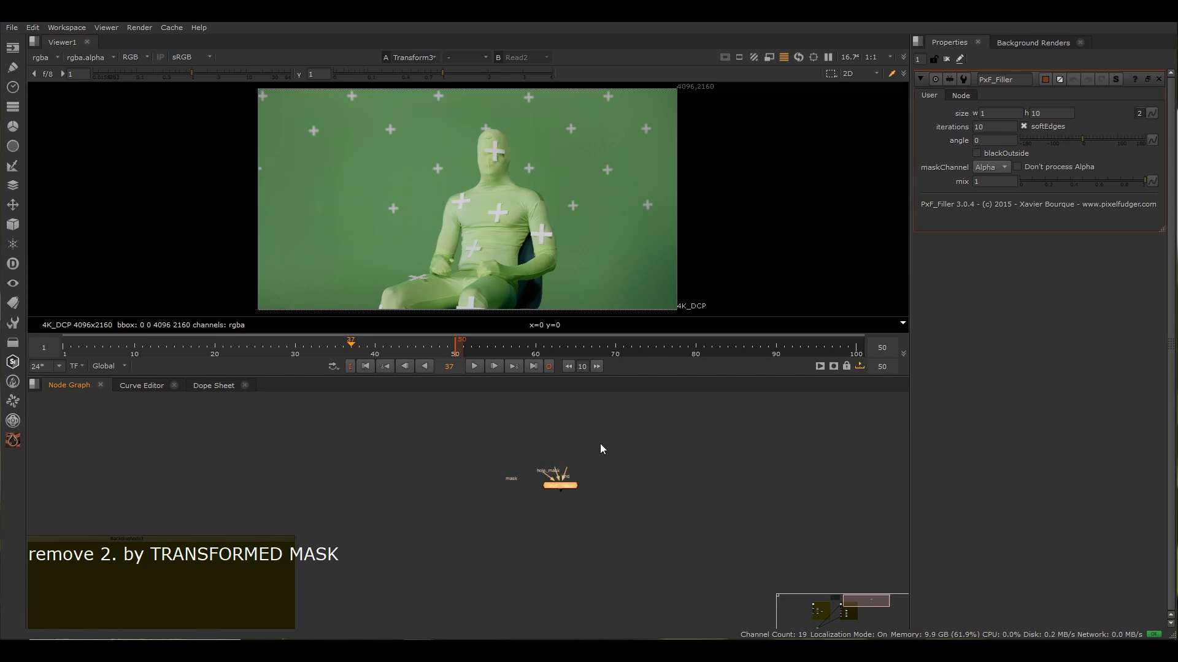
drag(600, 445, 576, 437)
drag(486, 505, 586, 442)
scroll(528, 148, up, 3)
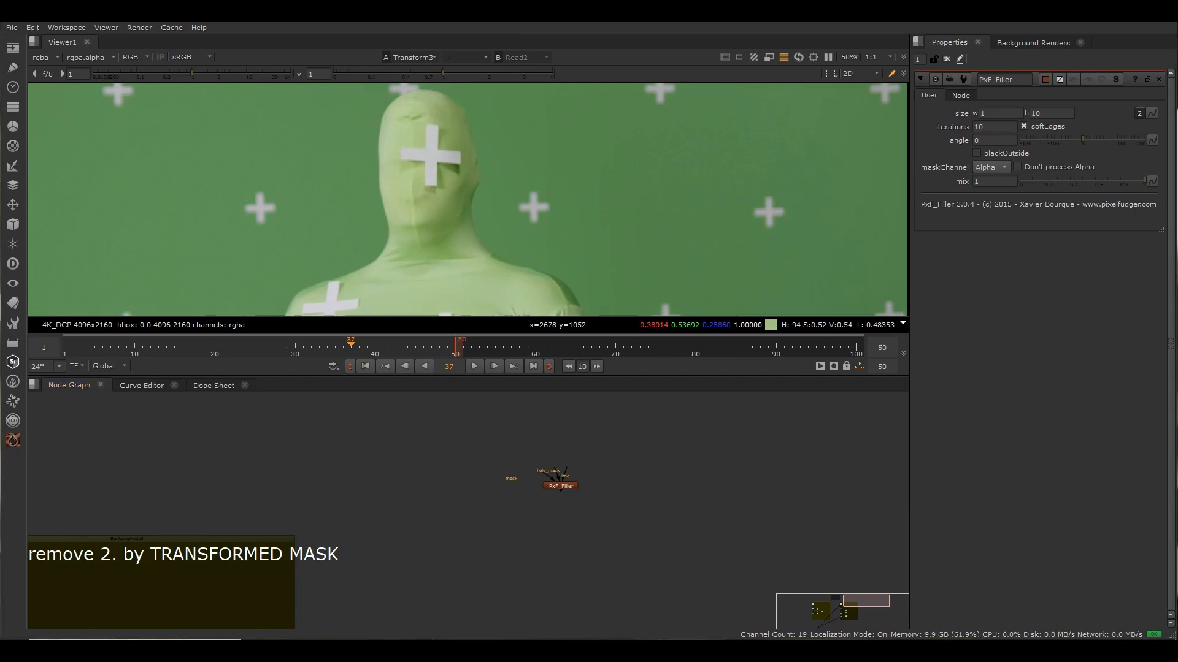
Open File Explorer, go to F:\nuke classes\class-03, and bring the Head Tracking folder into Nuke's node graph beside PxF_Filler for viewing.
click(135, 650)
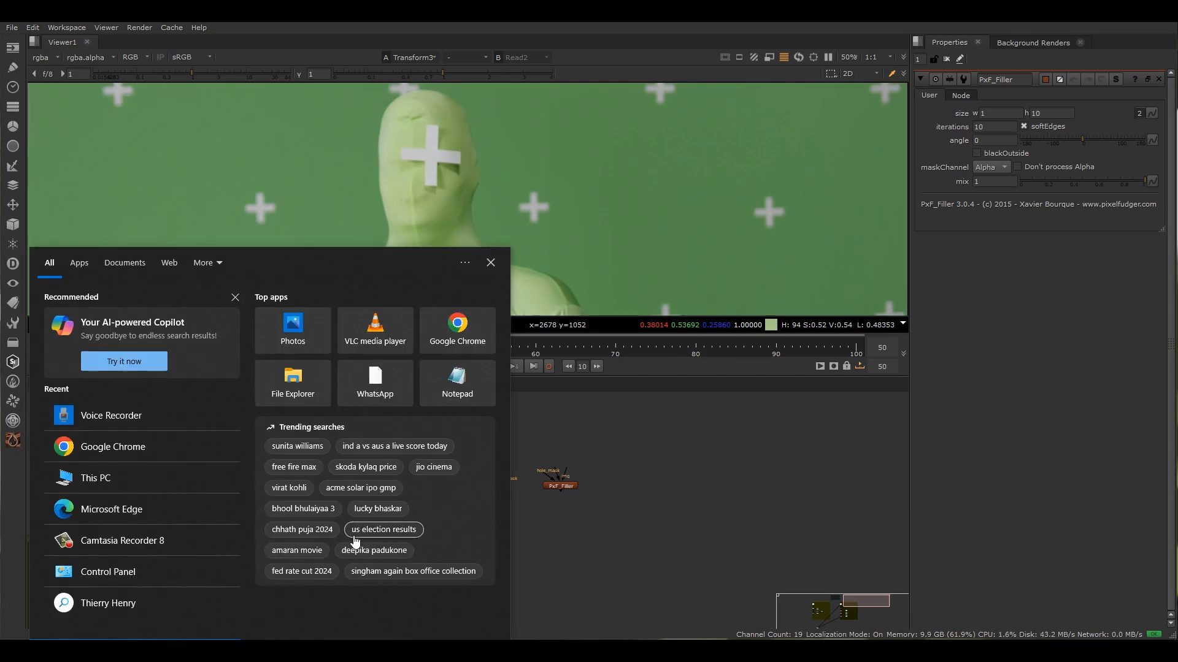
text(thi)
click(125, 313)
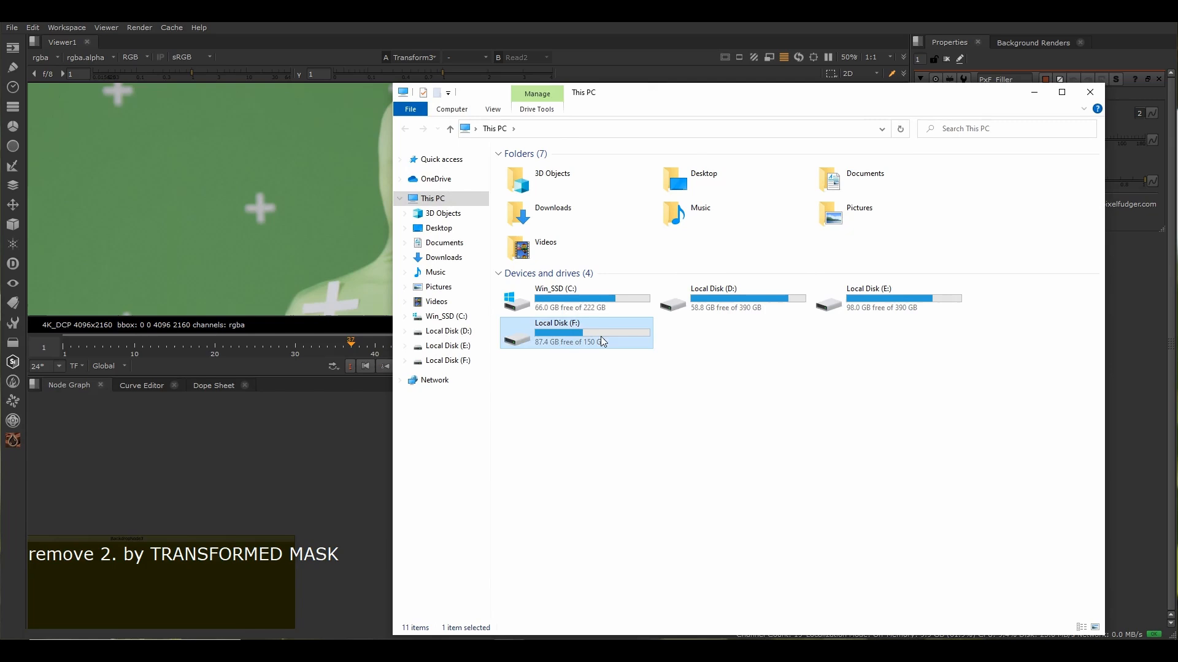
double_click(599, 336)
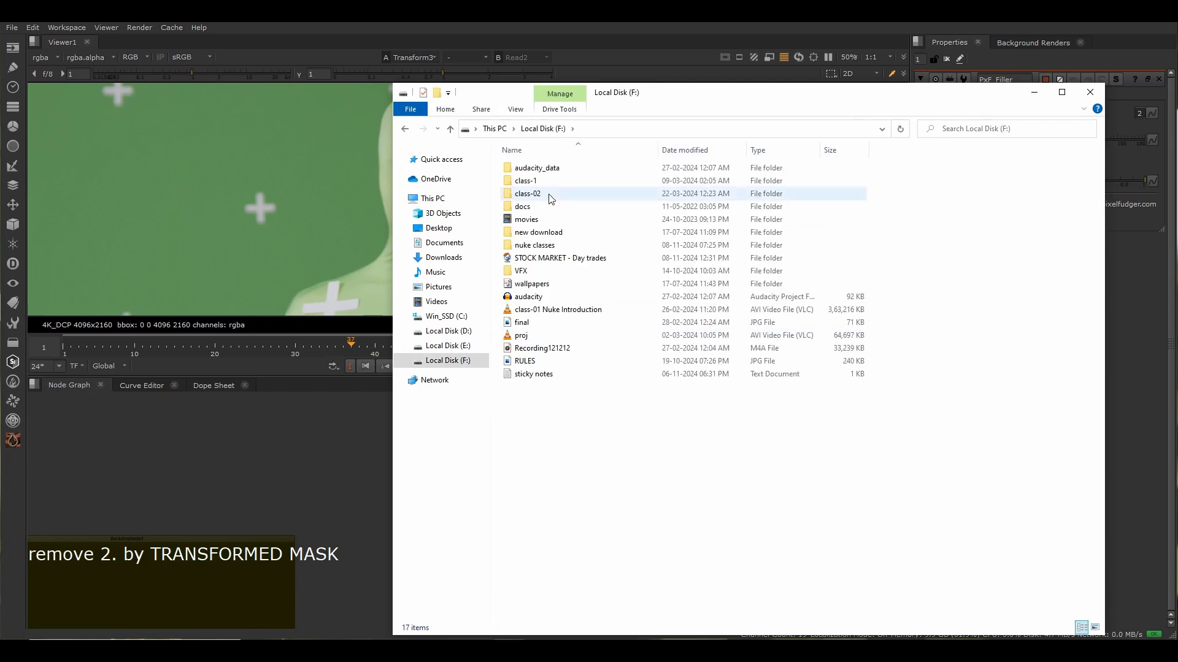
double_click(542, 247)
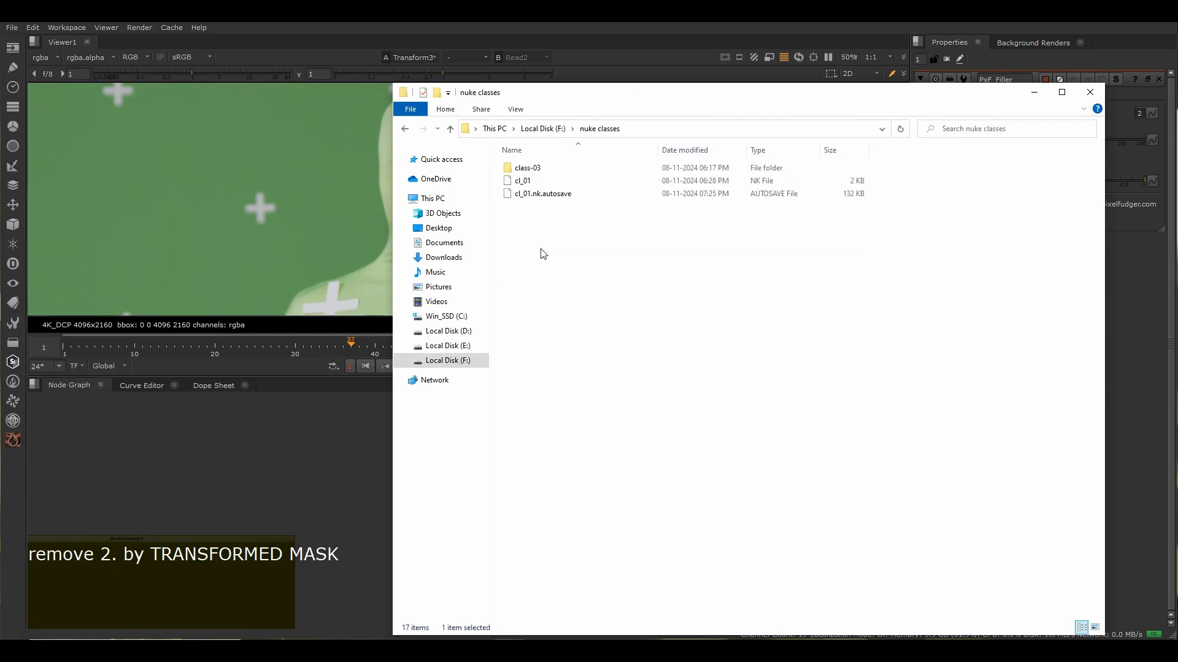
double_click(543, 170)
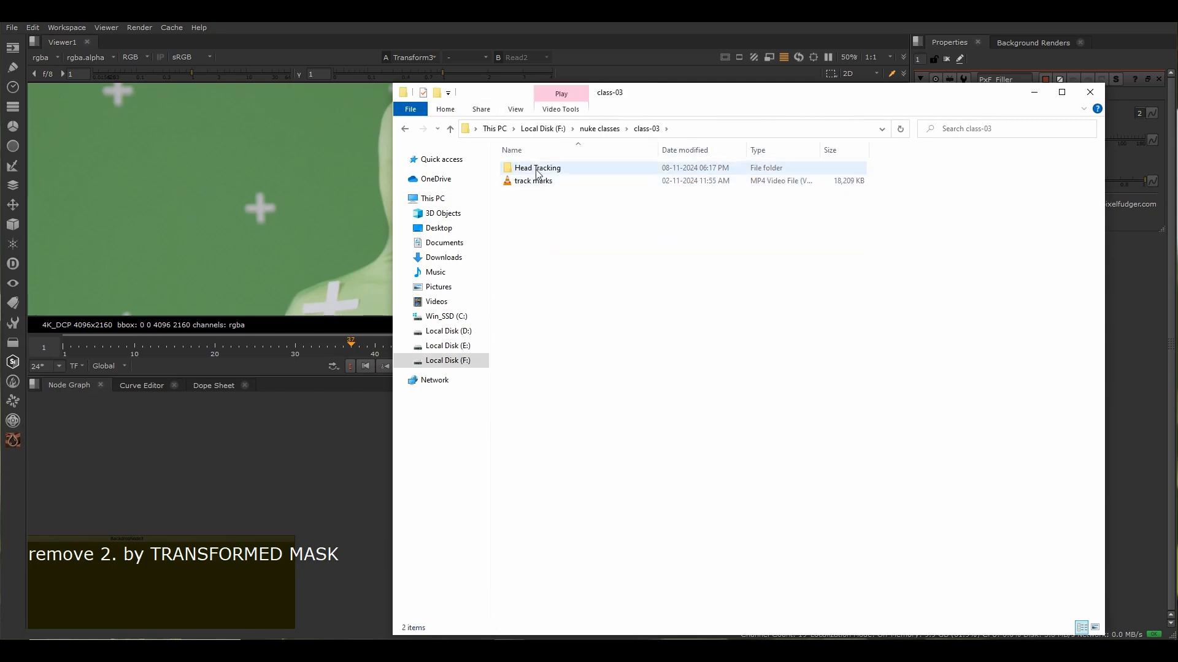
drag(537, 172, 735, 447)
key(f)
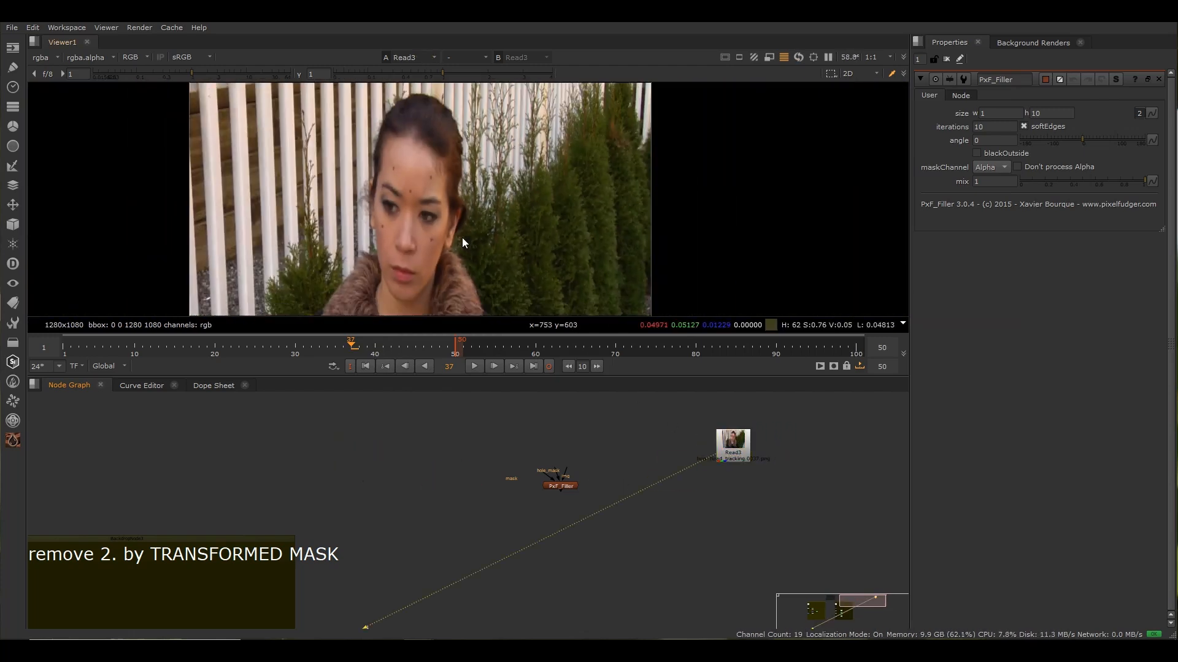
Add a Reformat node and connect its input to the head tracking Read node, placing it directly below.
scroll(736, 485, down, 3)
scroll(649, 507, up, 3)
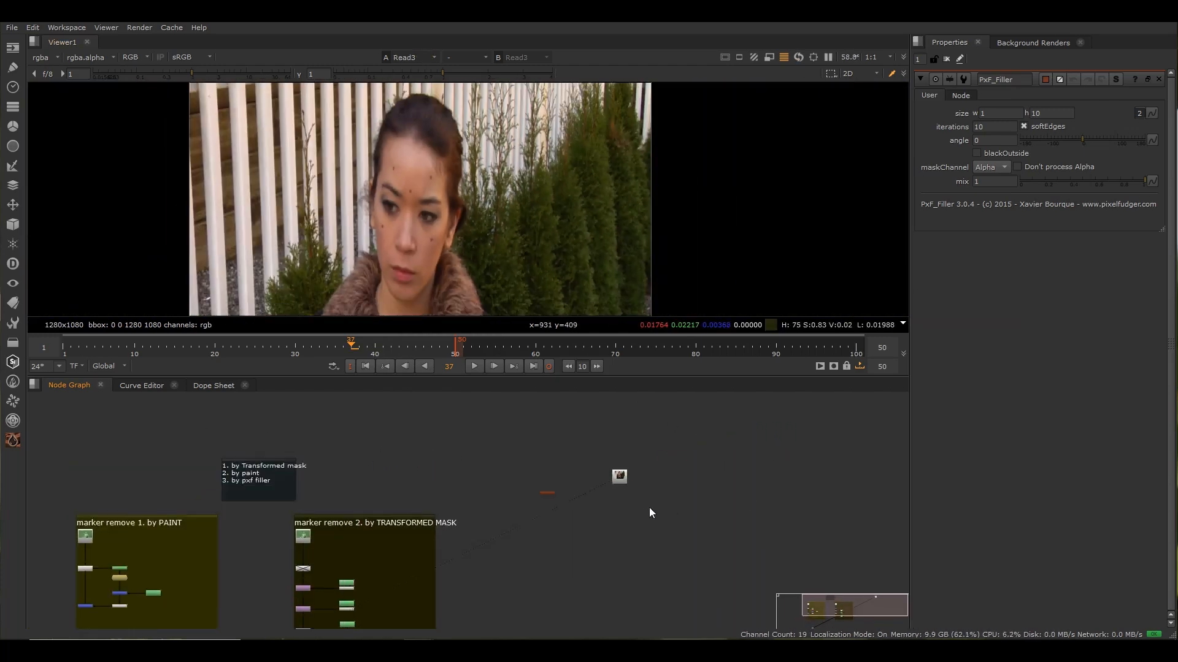
key(Tab)
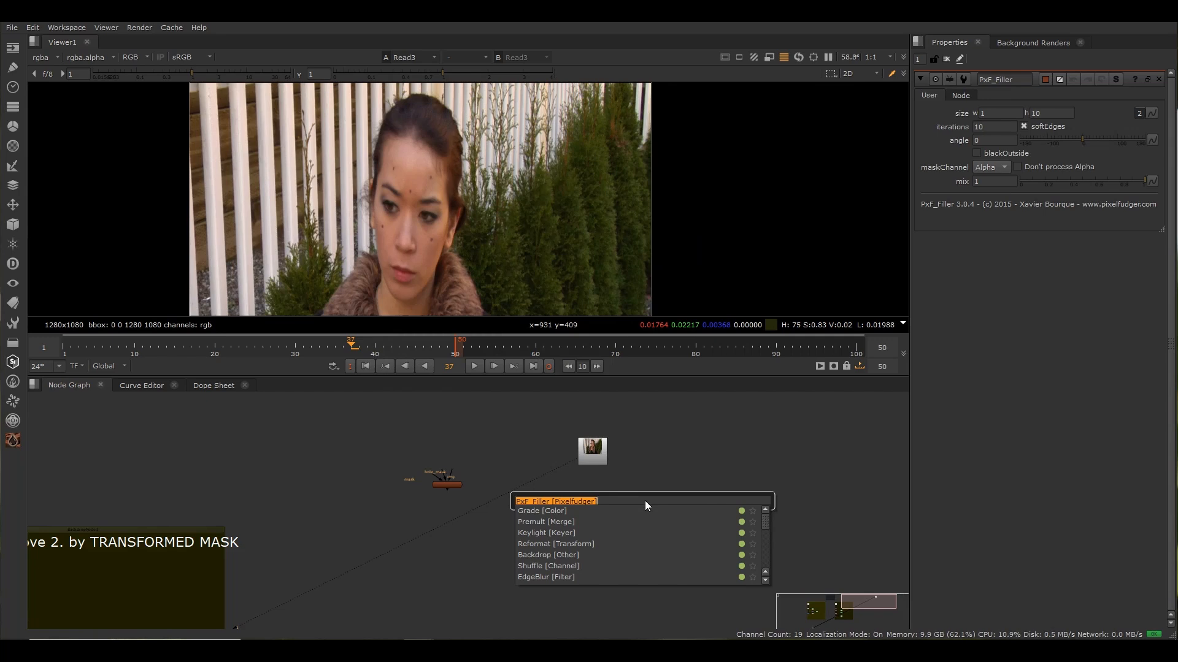
text(refo)
key(Down)
key(Return)
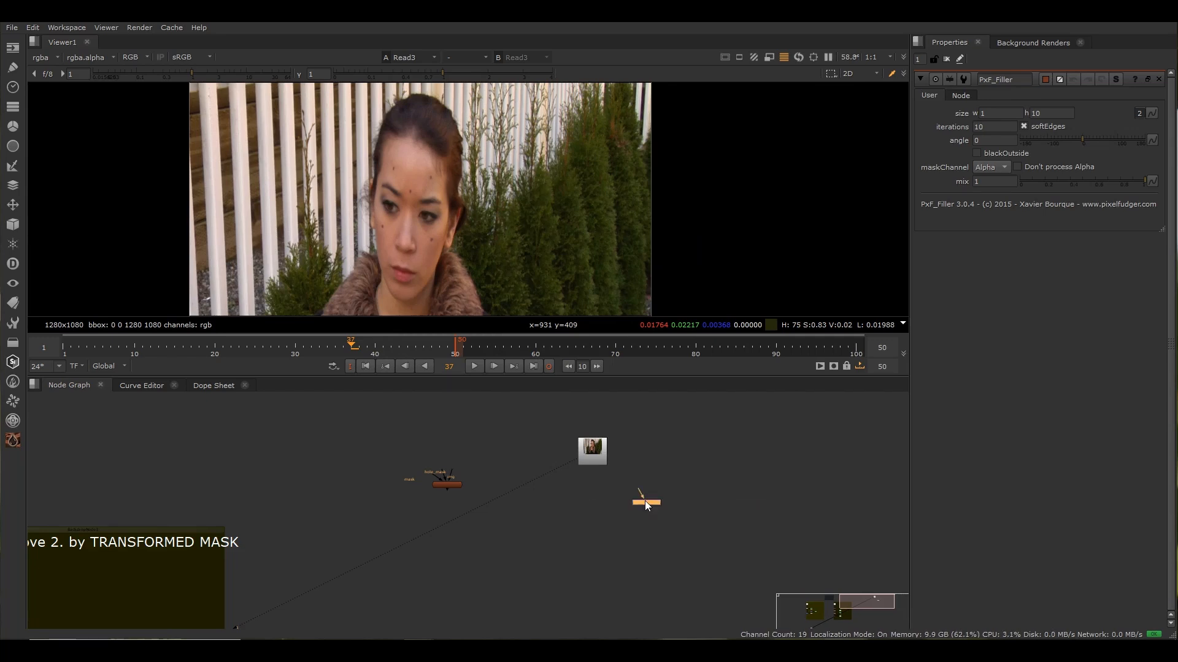
scroll(646, 503, up, 4)
drag(632, 495, 550, 422)
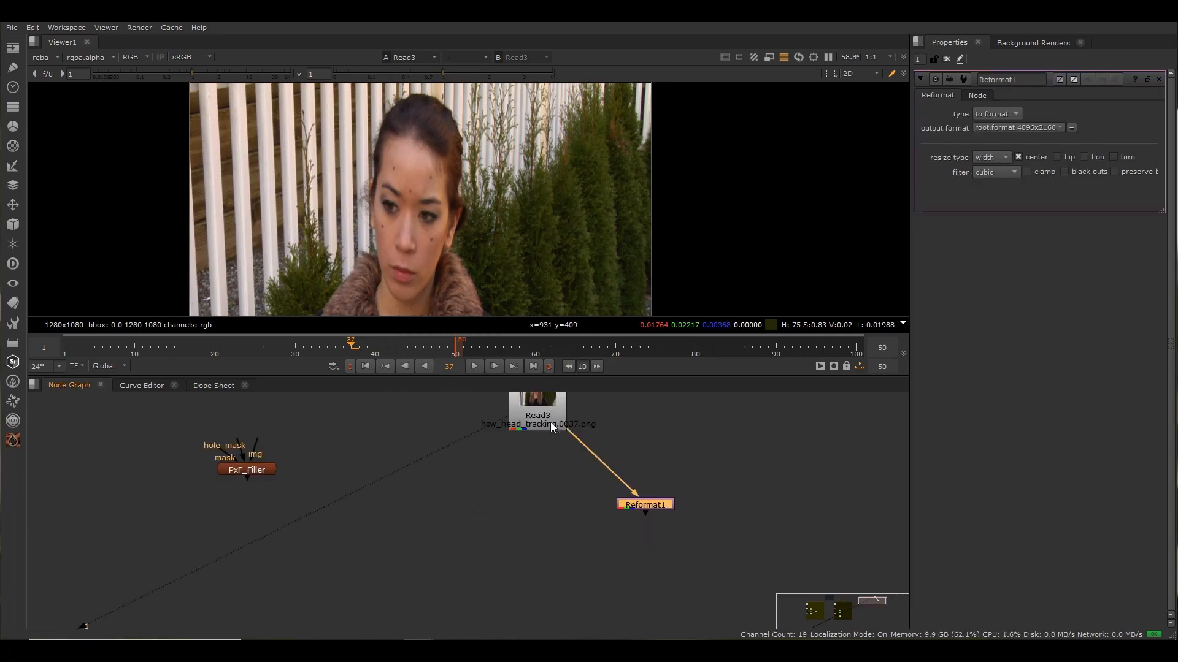
scroll(574, 448, down, 4)
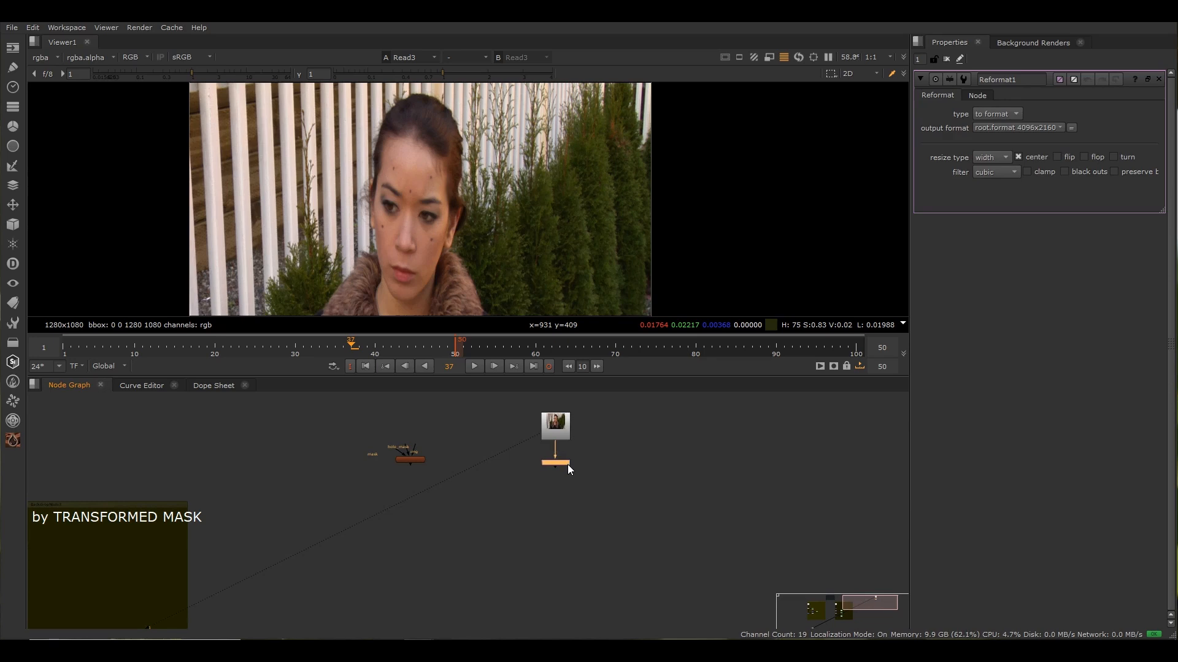
View Reformat1 and set its output format to 4K_DCP 4096x2160 and its resize type to distort.
key(1)
click(1025, 127)
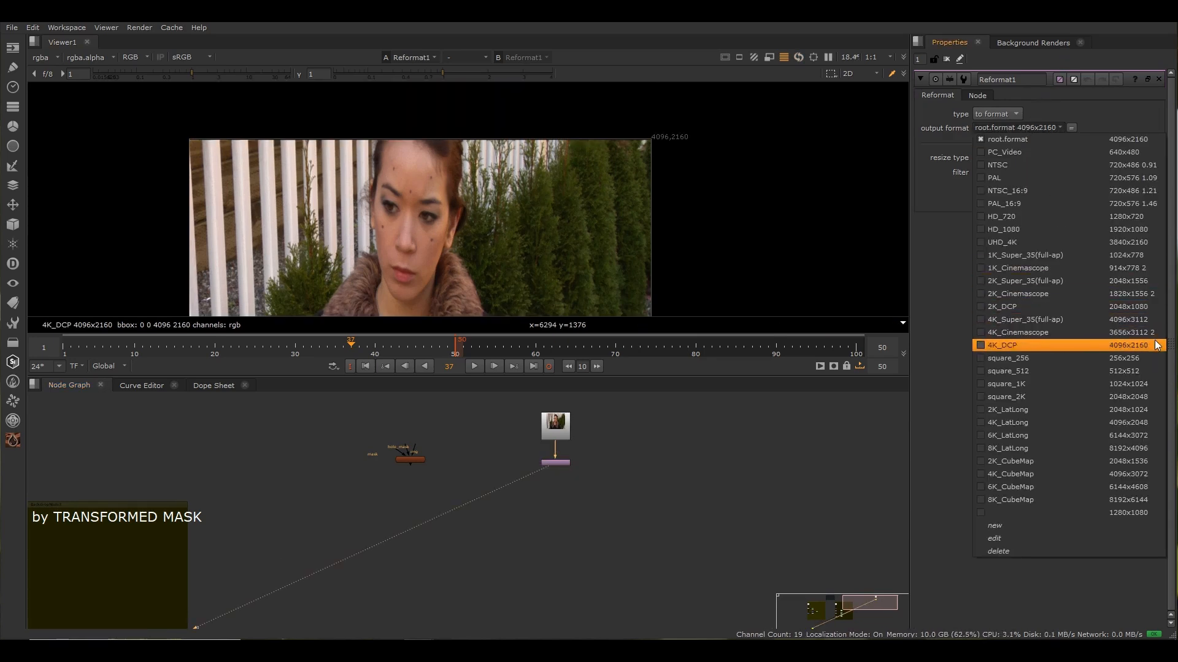
click(1031, 345)
click(995, 154)
click(1004, 209)
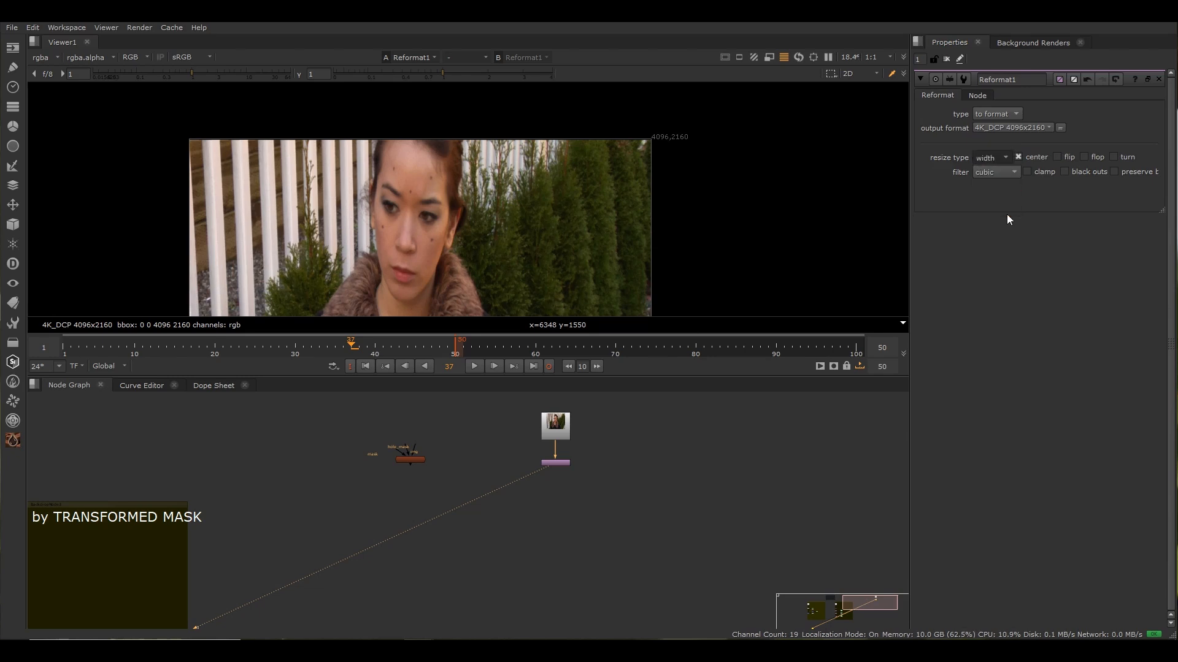
scroll(495, 299, down, 4)
scroll(426, 232, up, 3)
scroll(425, 232, up, 4)
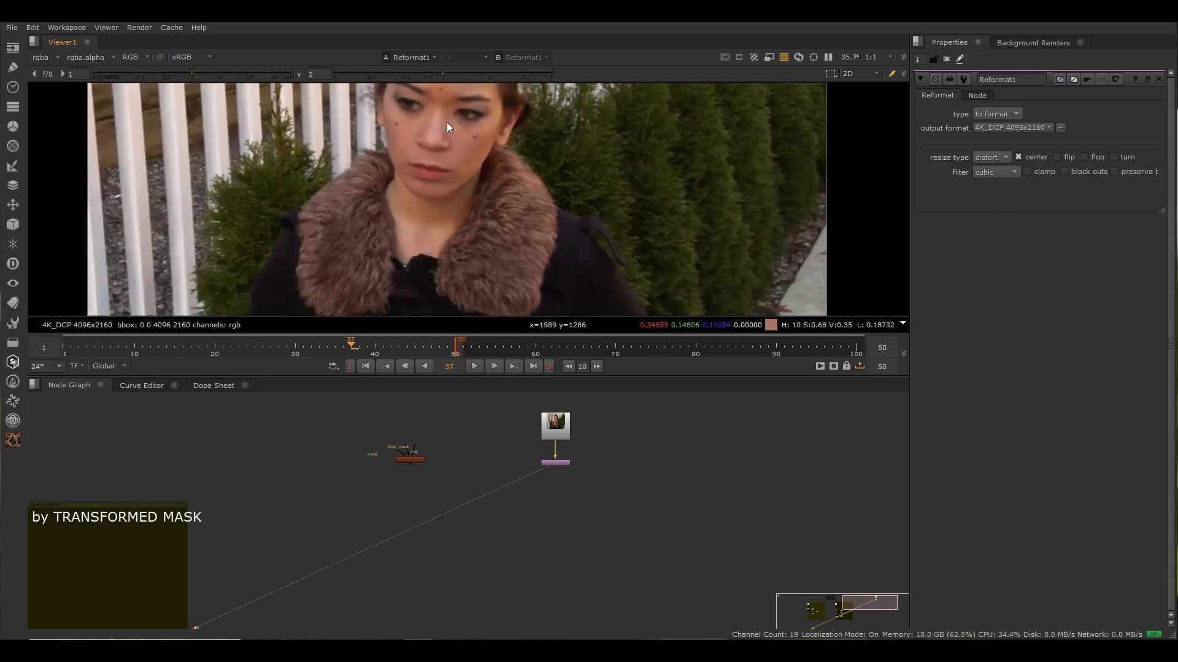
Play back the reformatted head shot and examine the tracking dots on the woman's face up close.
click(473, 367)
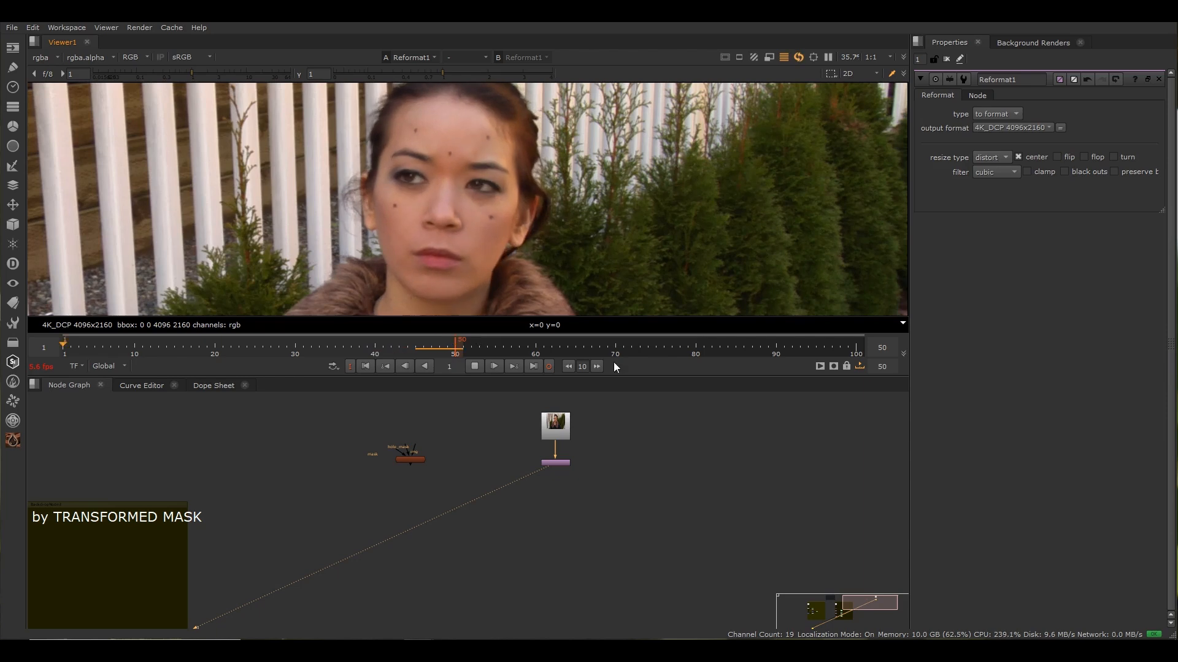
scroll(439, 135, up, 3)
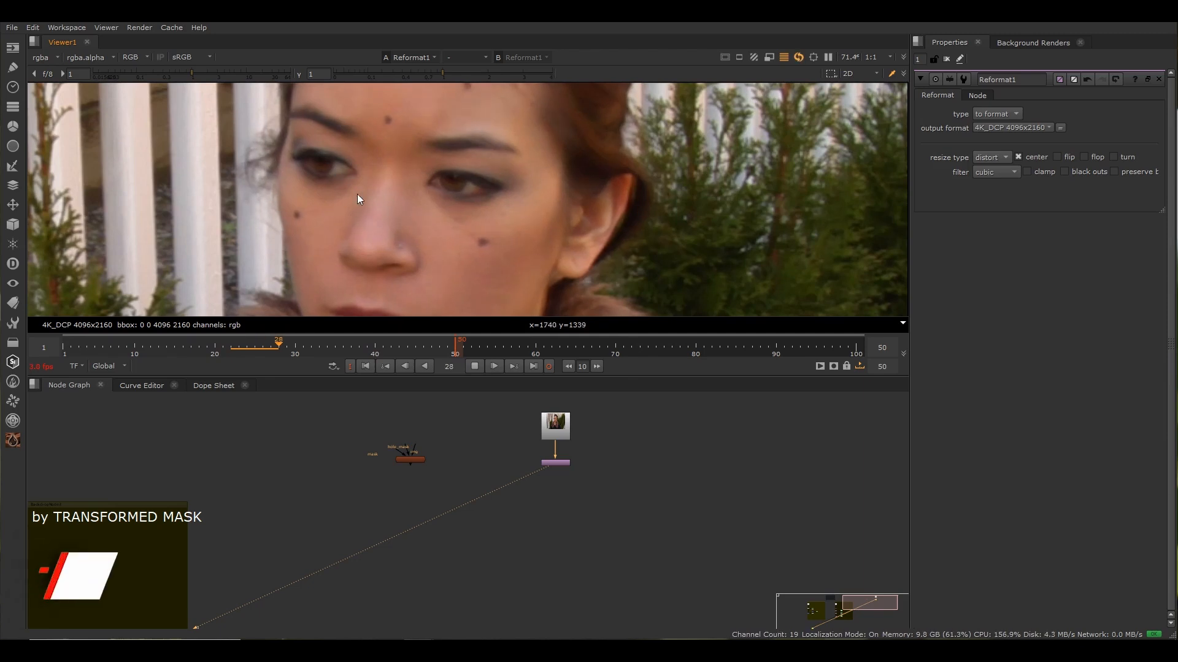
scroll(395, 470, up, 4)
drag(333, 490, 483, 396)
scroll(487, 422, down, 5)
scroll(509, 227, down, 3)
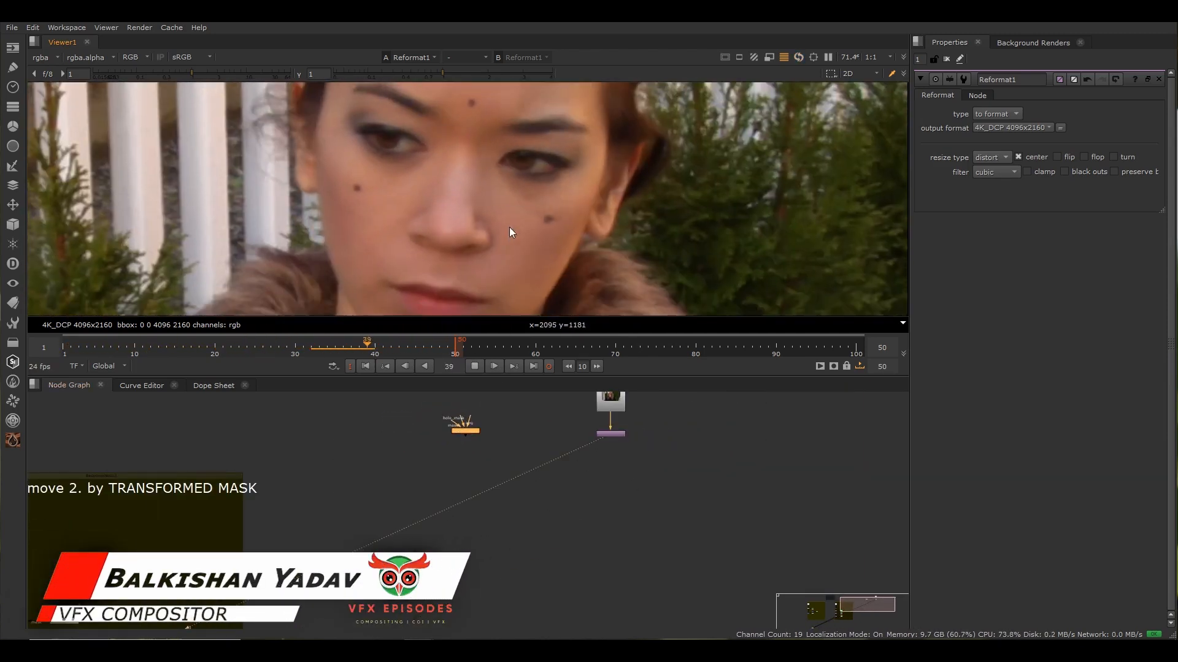
click(476, 366)
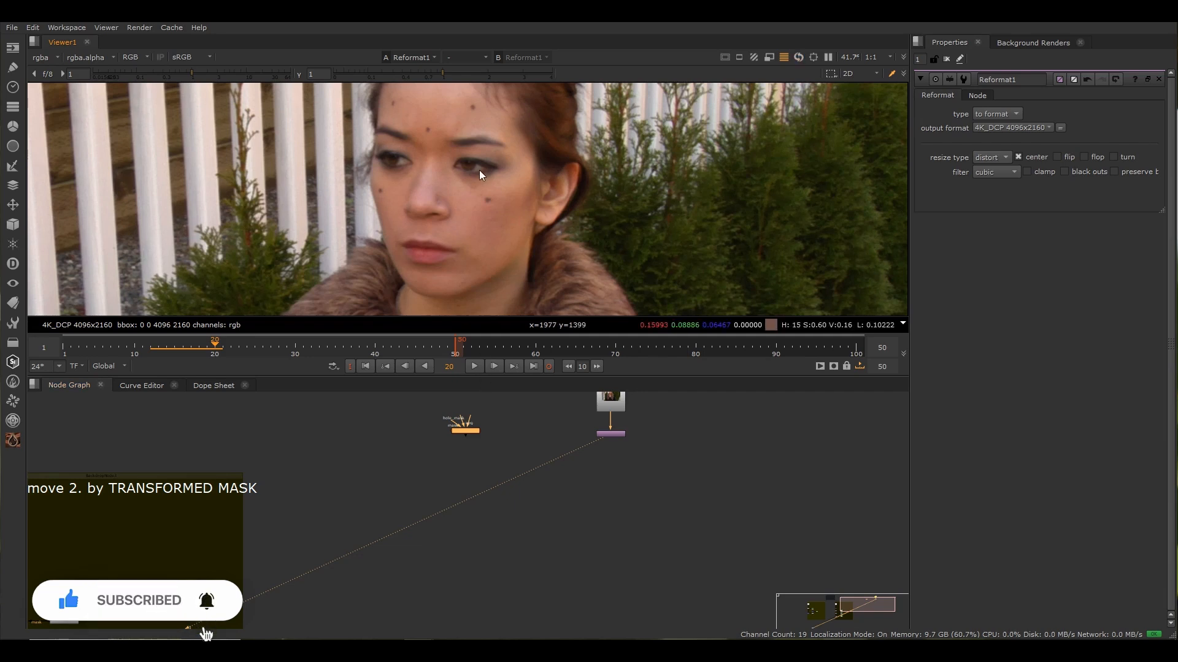
middle_drag(420, 441, 641, 410)
scroll(641, 409, down, 3)
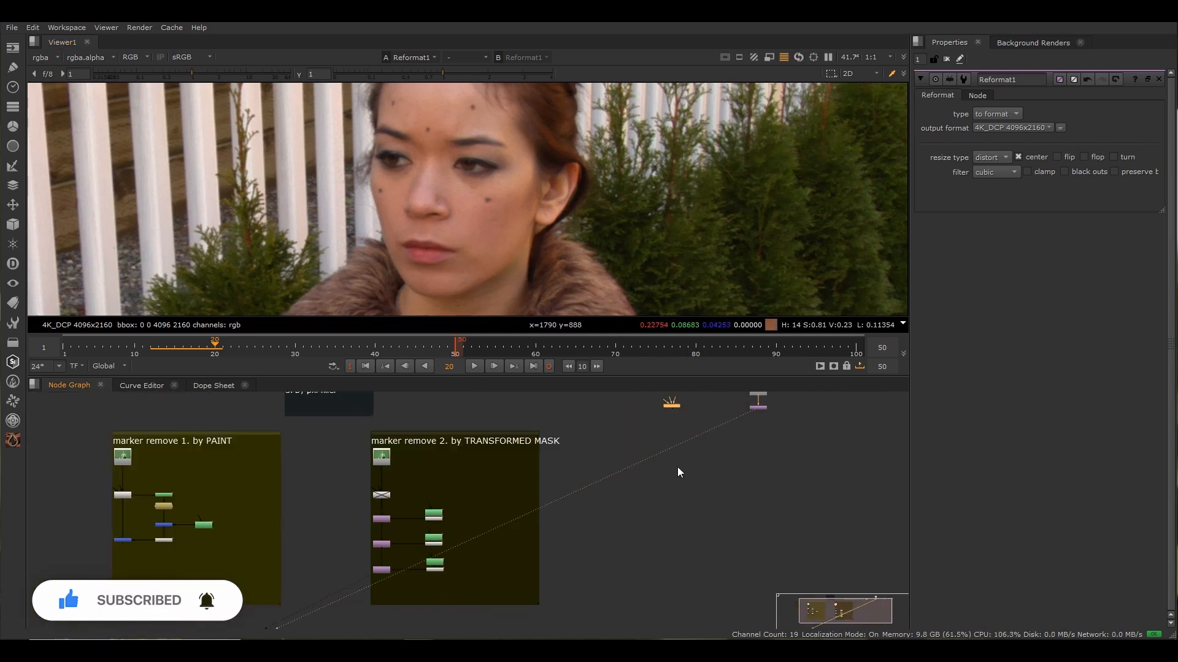